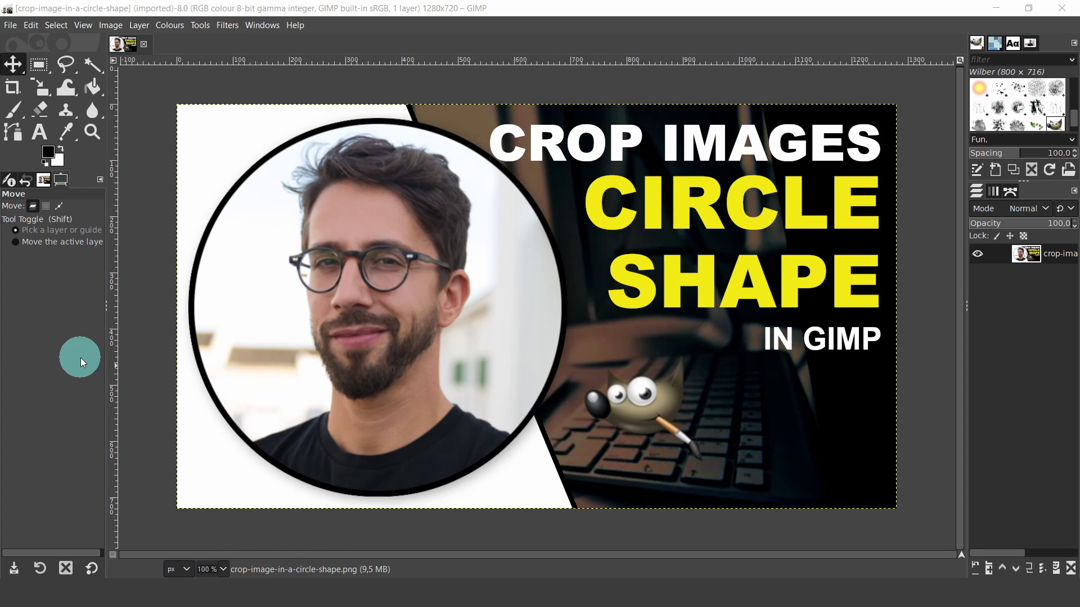
Create a new 1280×720 image with its Advanced Options fill set to White
click(10, 25)
click(19, 43)
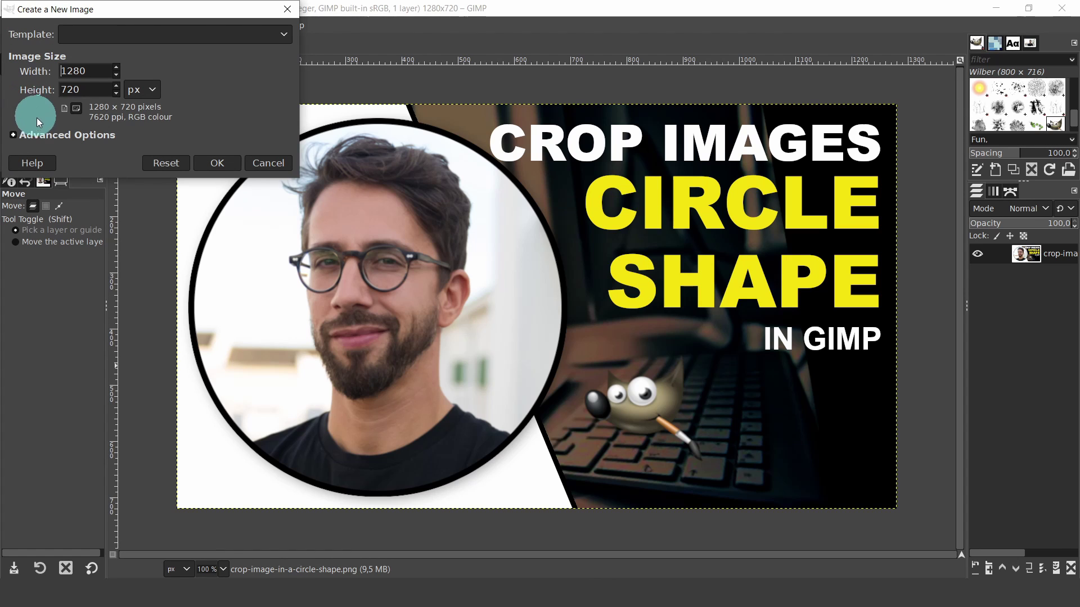
click(48, 138)
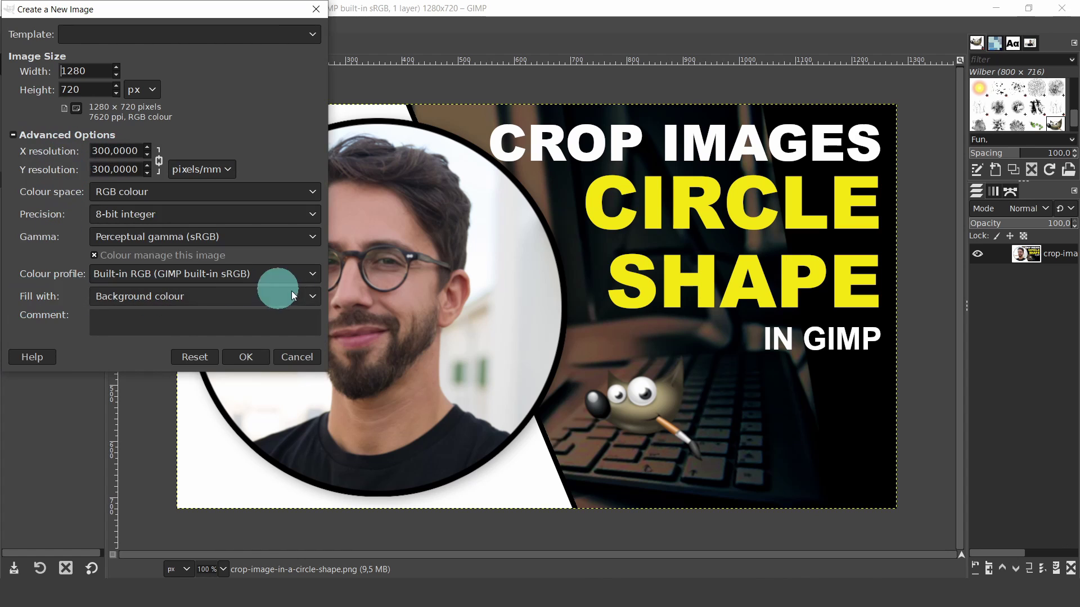
click(313, 296)
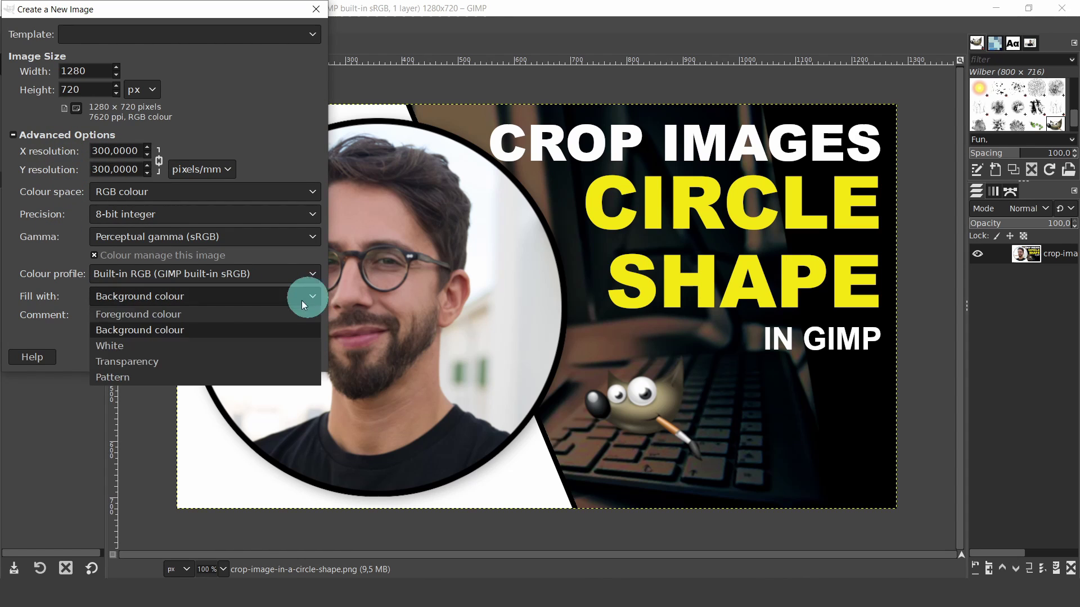
click(117, 345)
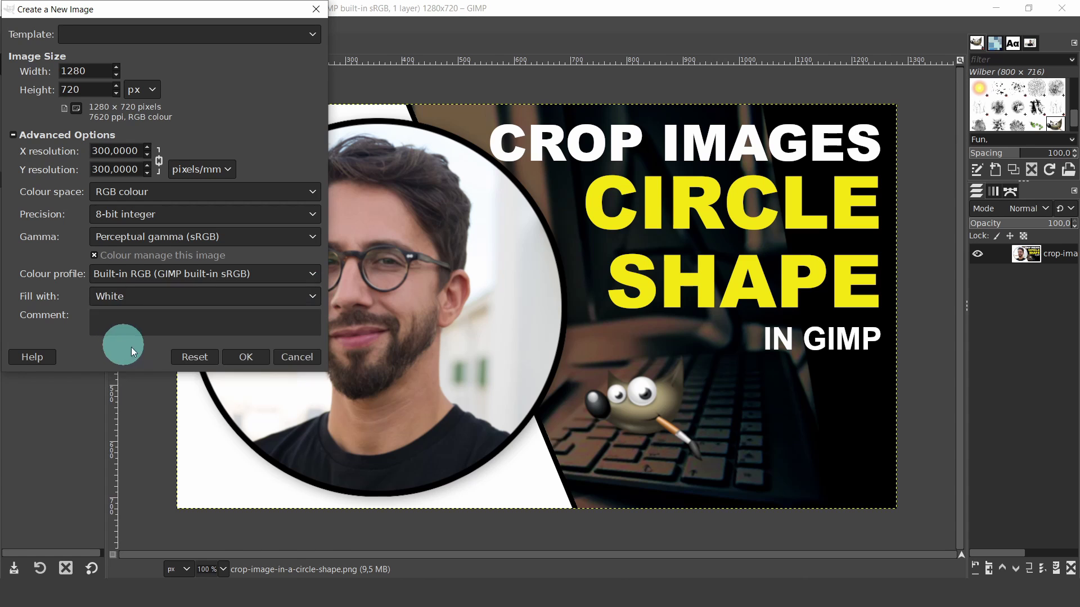
click(245, 357)
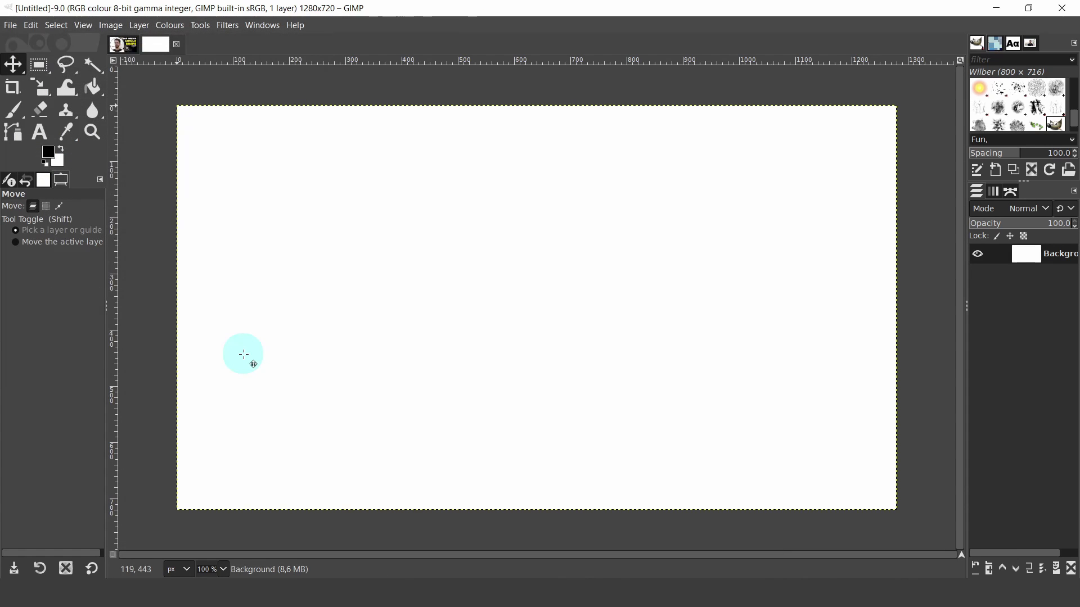
Open joyful-stylish-guy-glasses-posing-apartment-balcony-sm.jpg as a layer above the white background
click(13, 26)
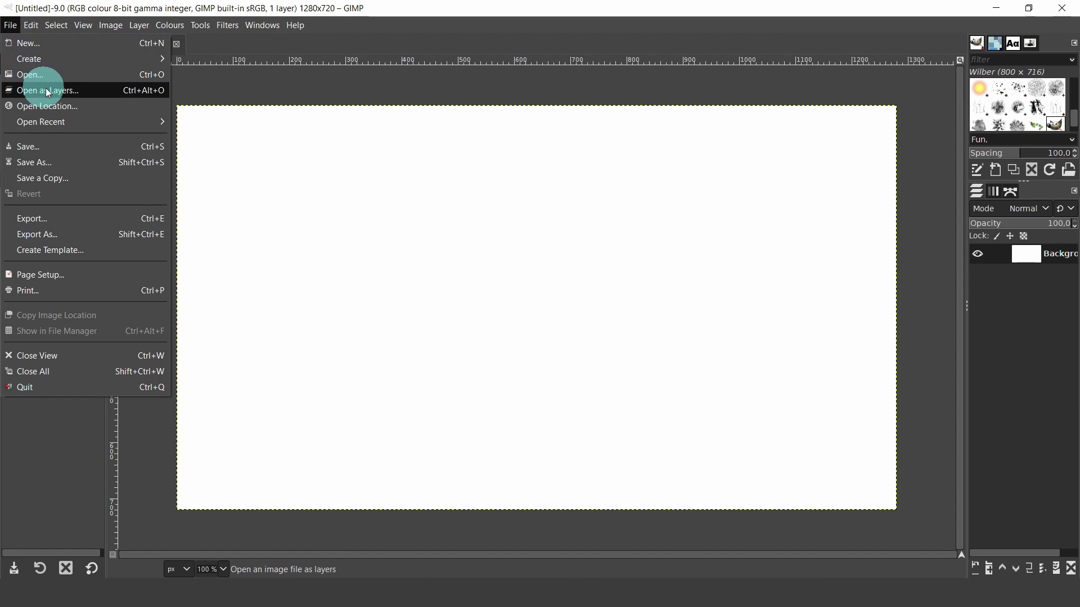
click(60, 89)
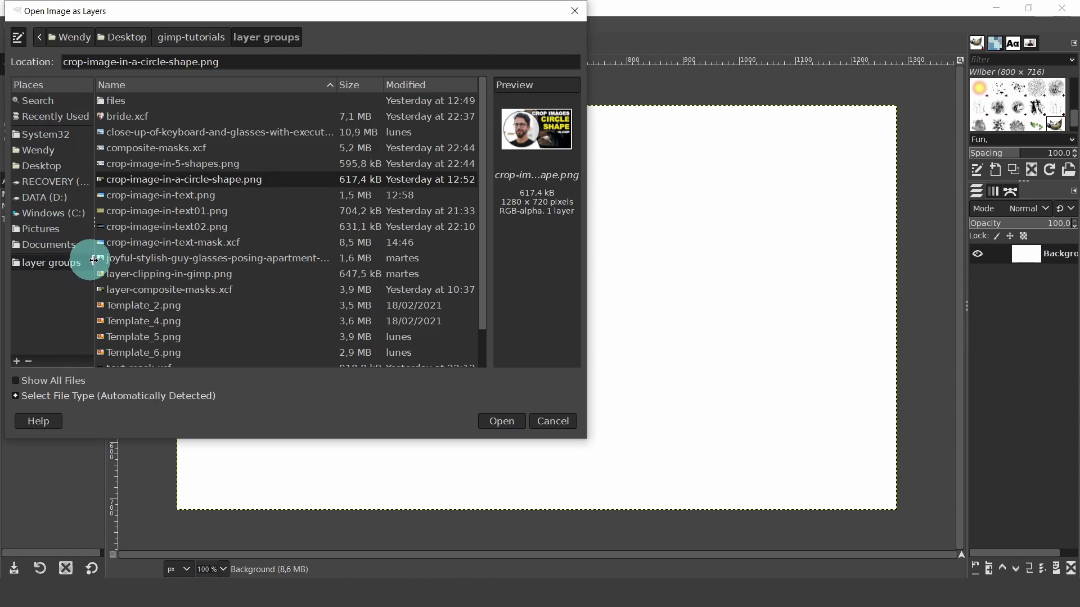
click(128, 257)
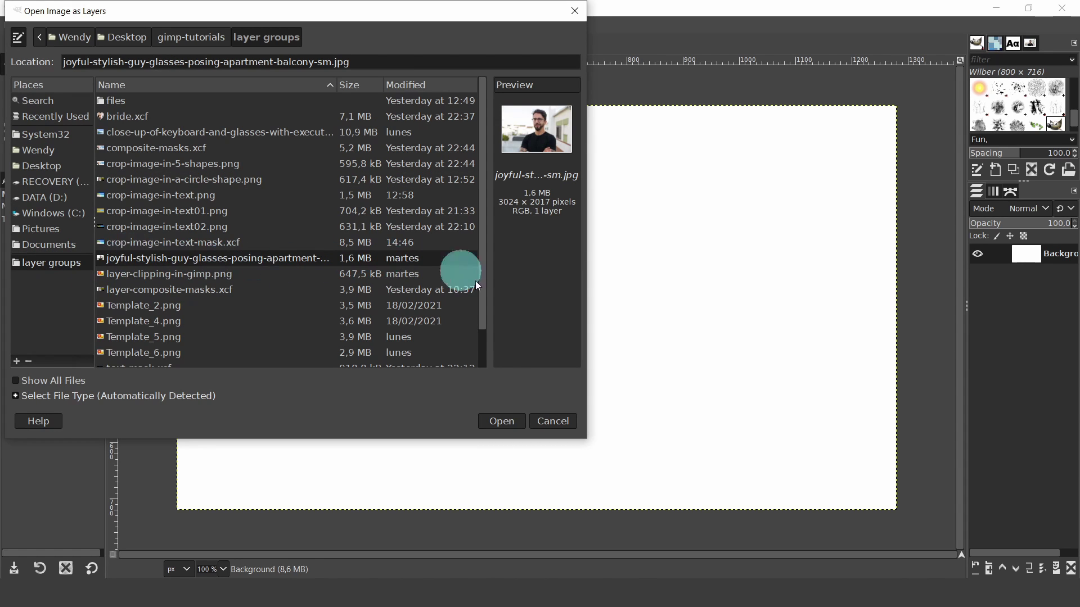
click(499, 422)
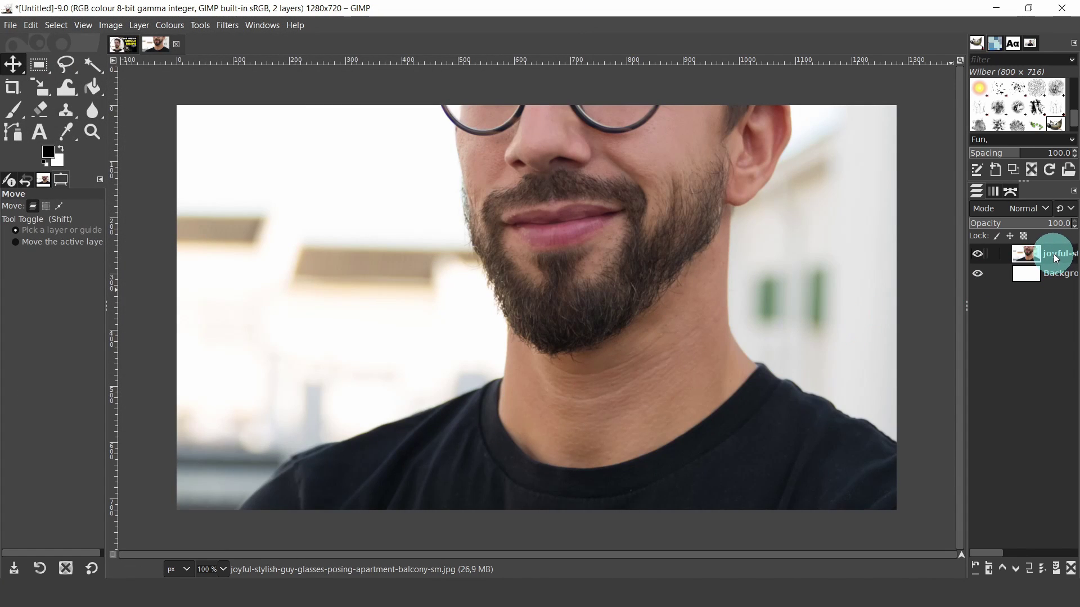
Set layer previews to Enormous and widen the Layers dock so layer names are visible
click(1071, 191)
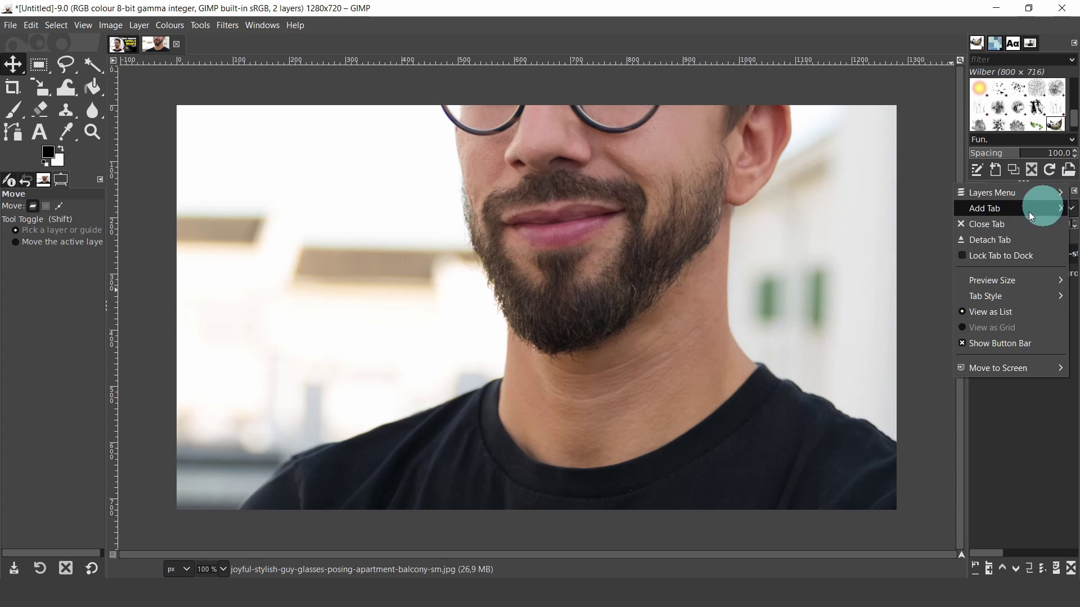
mouse_move(989, 280)
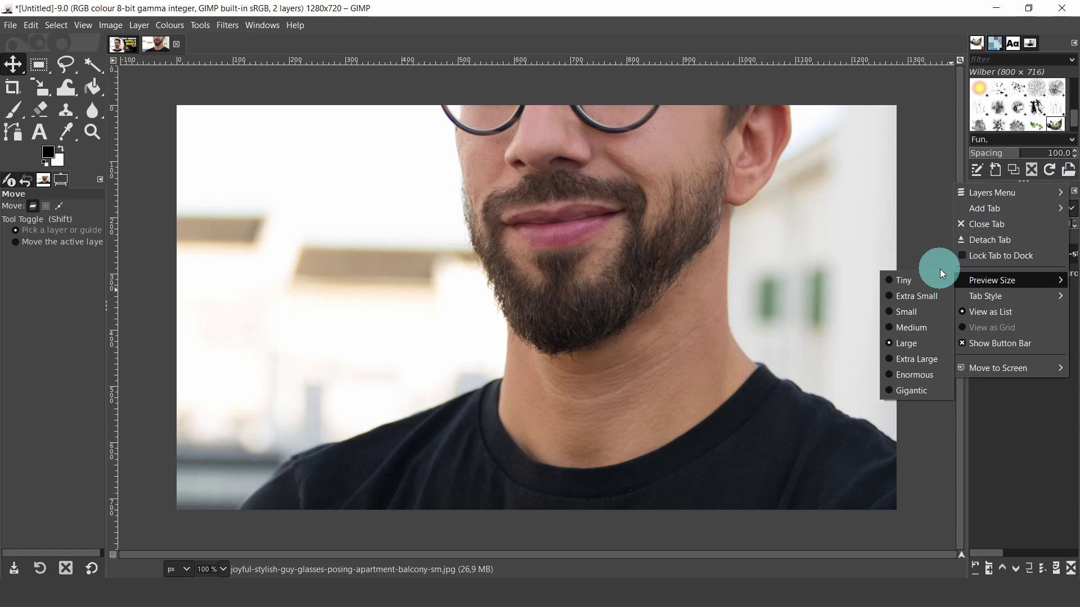
click(891, 376)
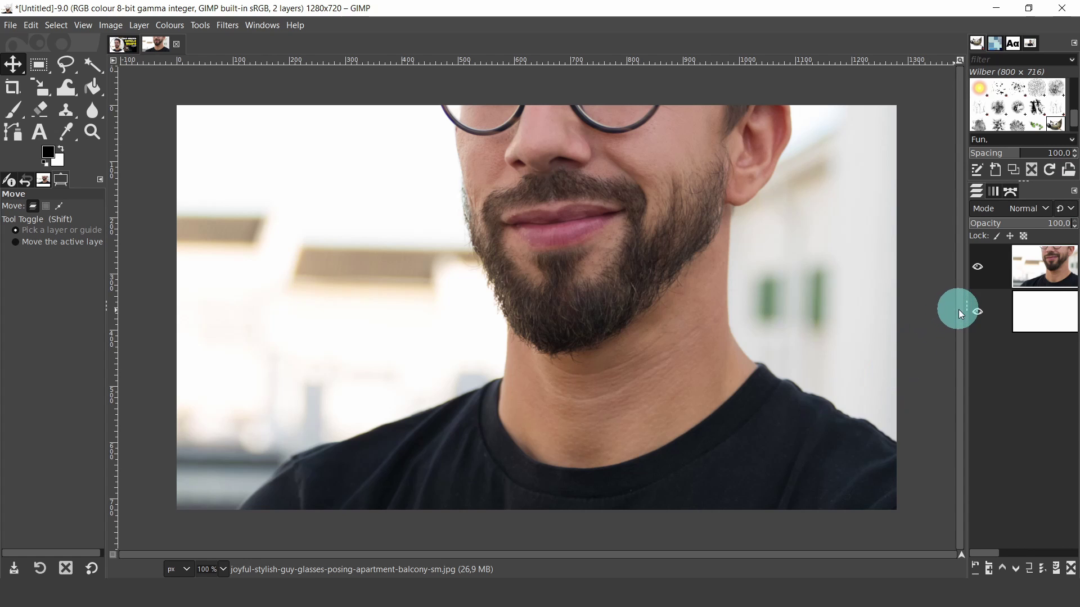
drag(967, 306, 887, 322)
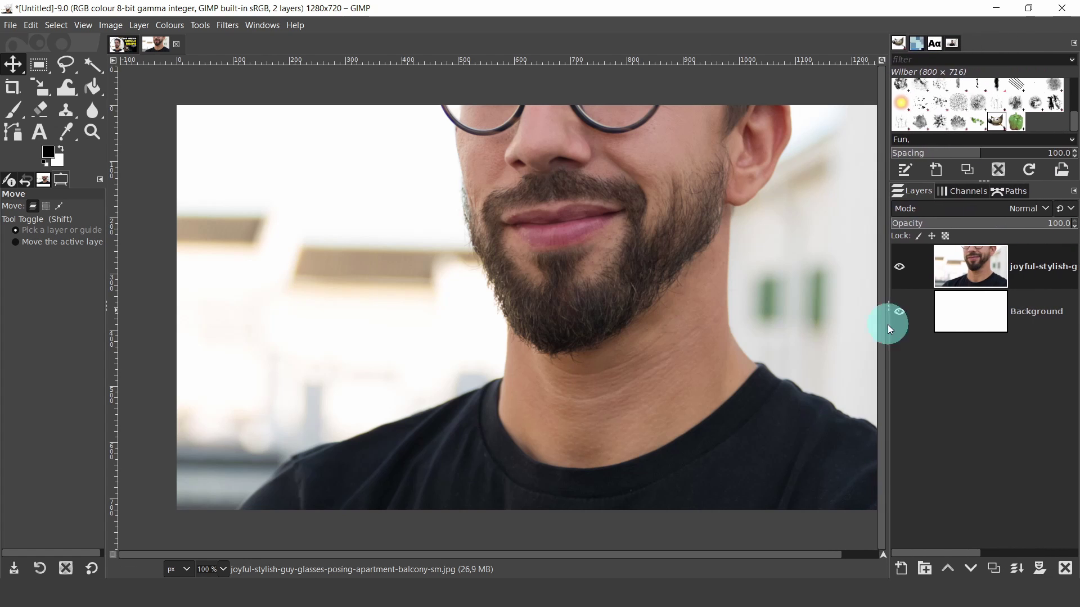
drag(614, 555, 655, 558)
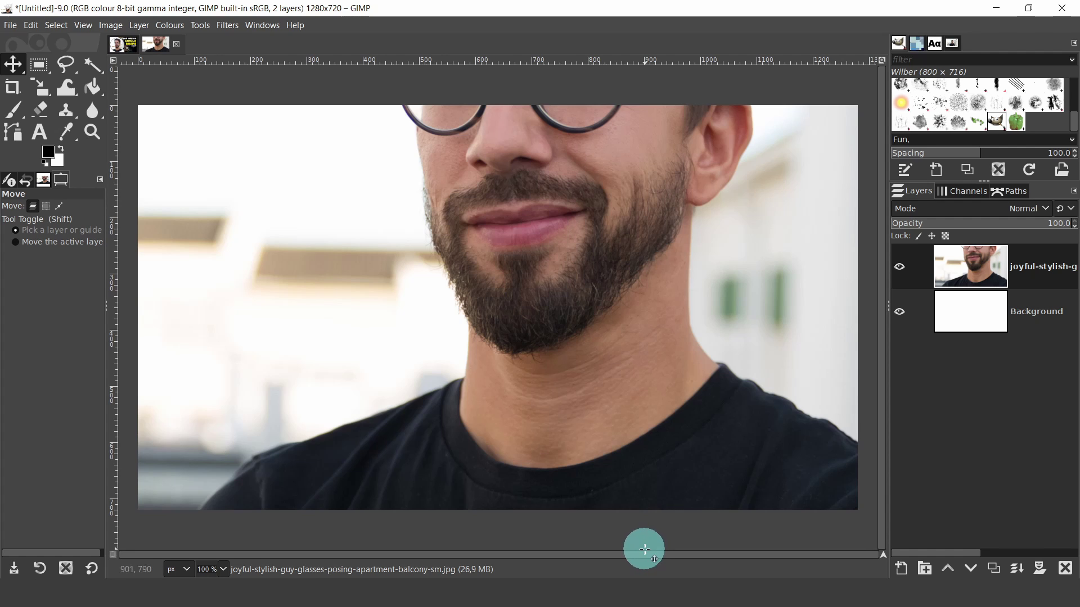
Scale the photo layer down and move it so the man's face comes into view
click(50, 94)
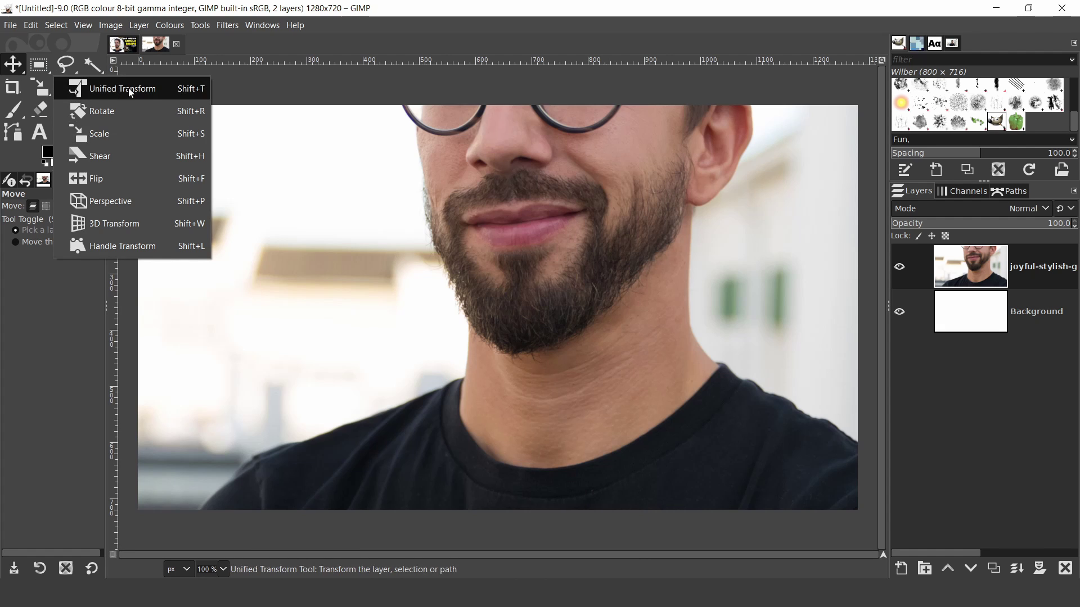
click(117, 137)
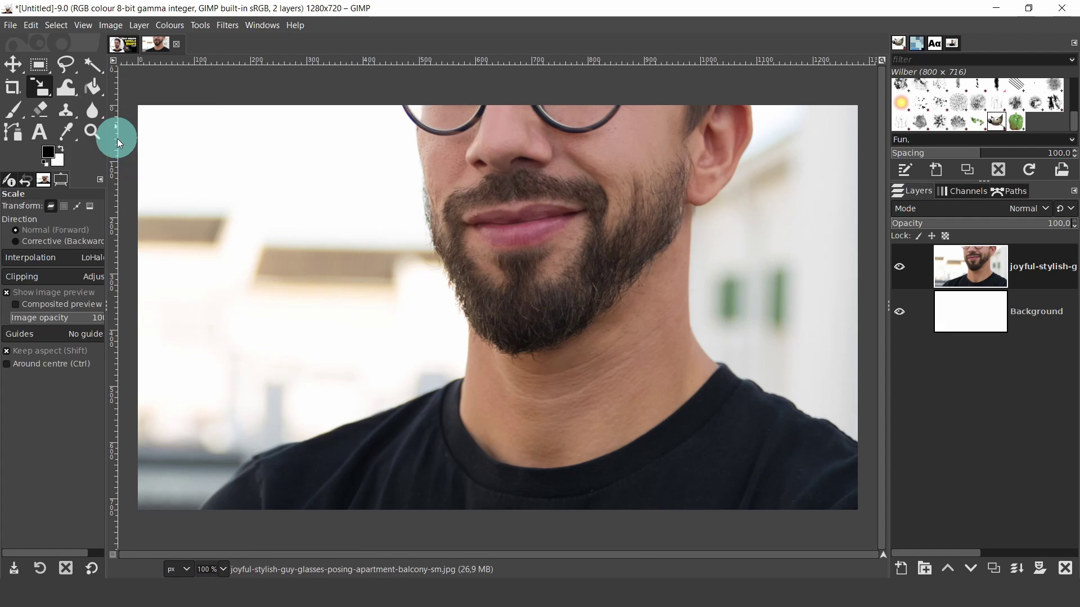
click(428, 357)
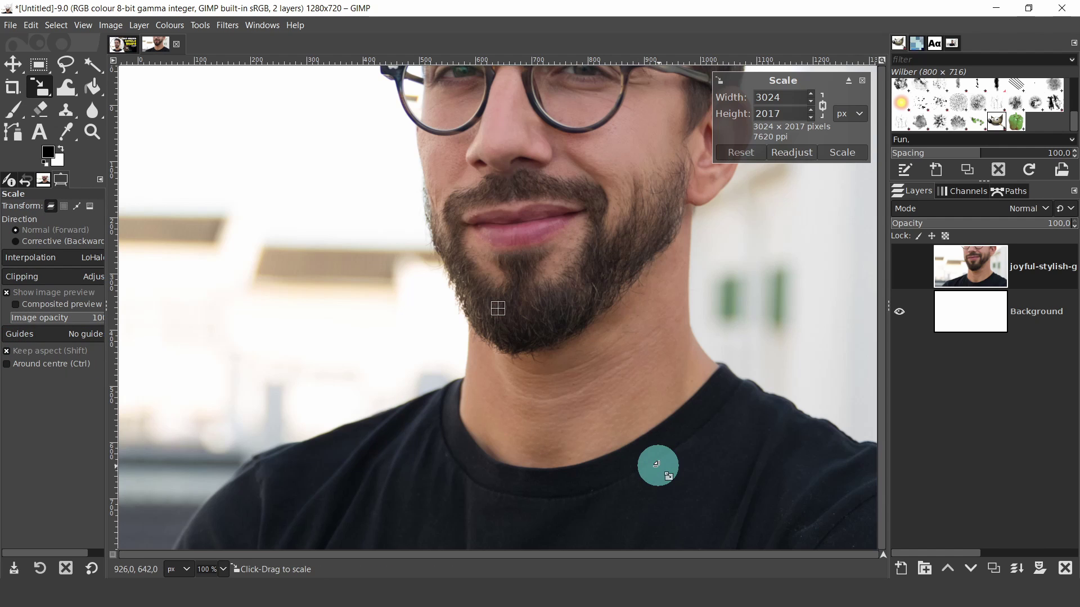
drag(656, 464, 577, 361)
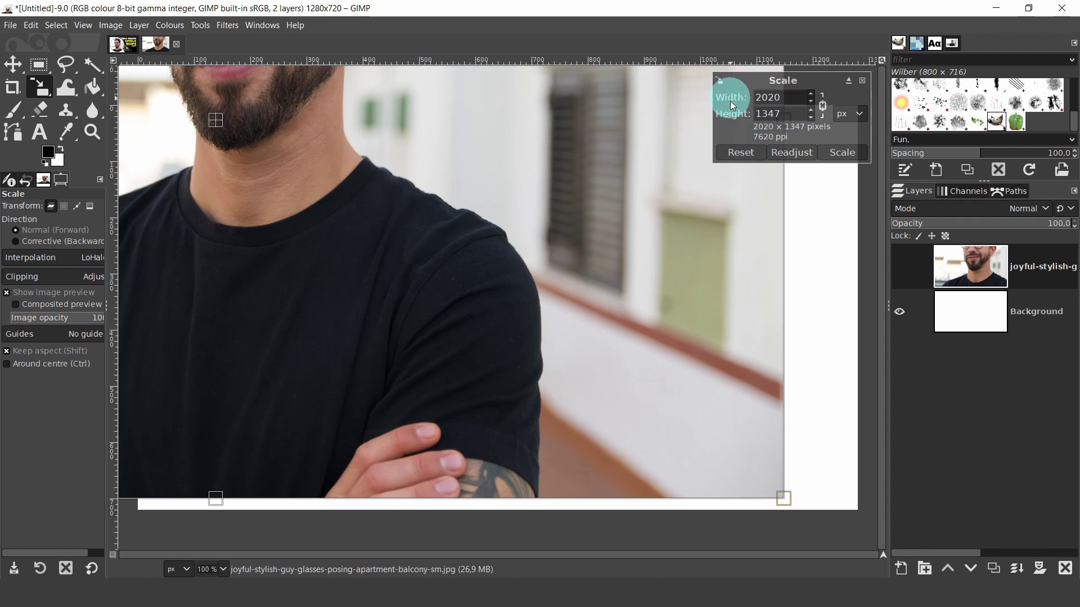
click(13, 65)
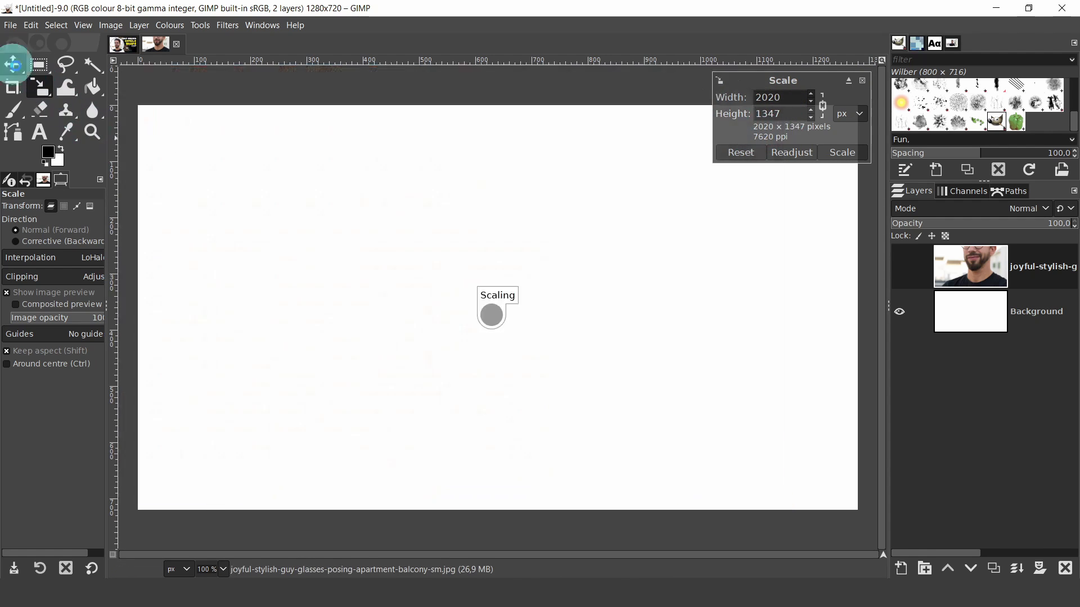
drag(309, 179, 576, 488)
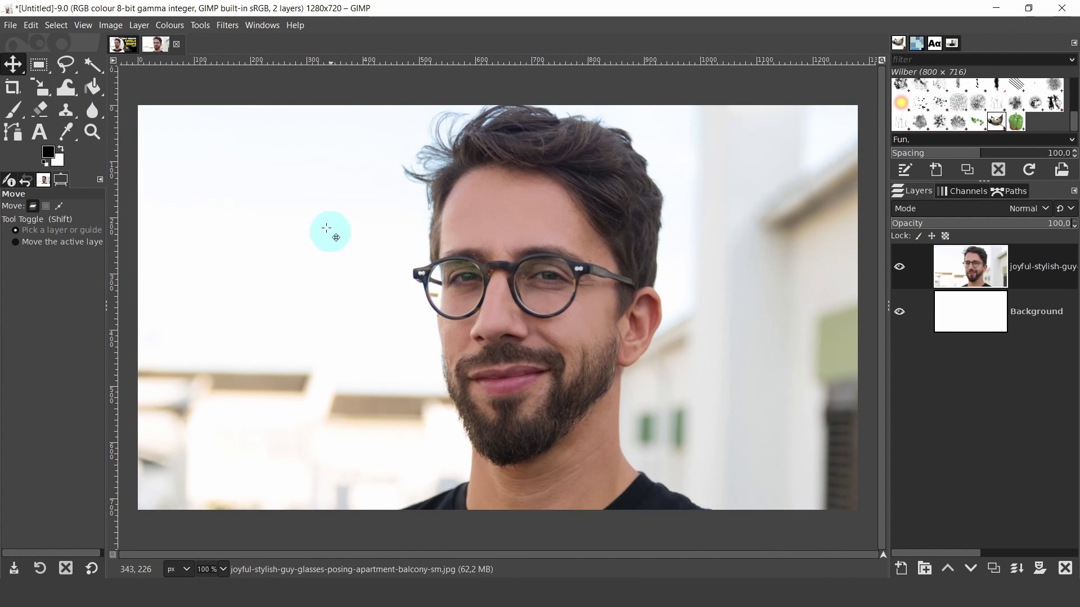
Shrink the photo further to 1585×1058 and reposition it with the face centred
click(45, 91)
click(554, 348)
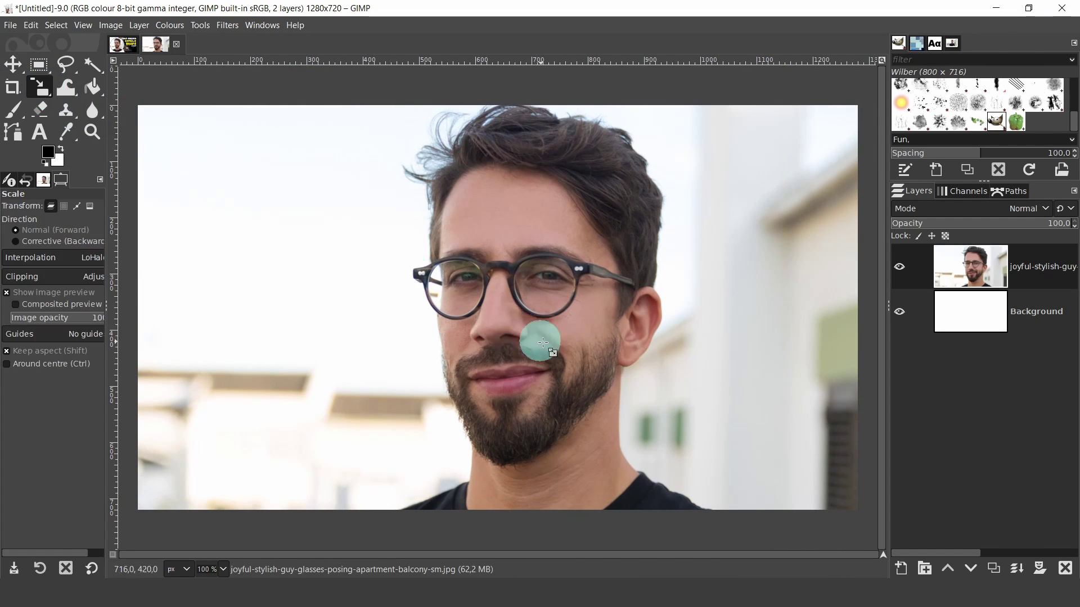
drag(696, 463, 471, 264)
click(150, 114)
click(13, 64)
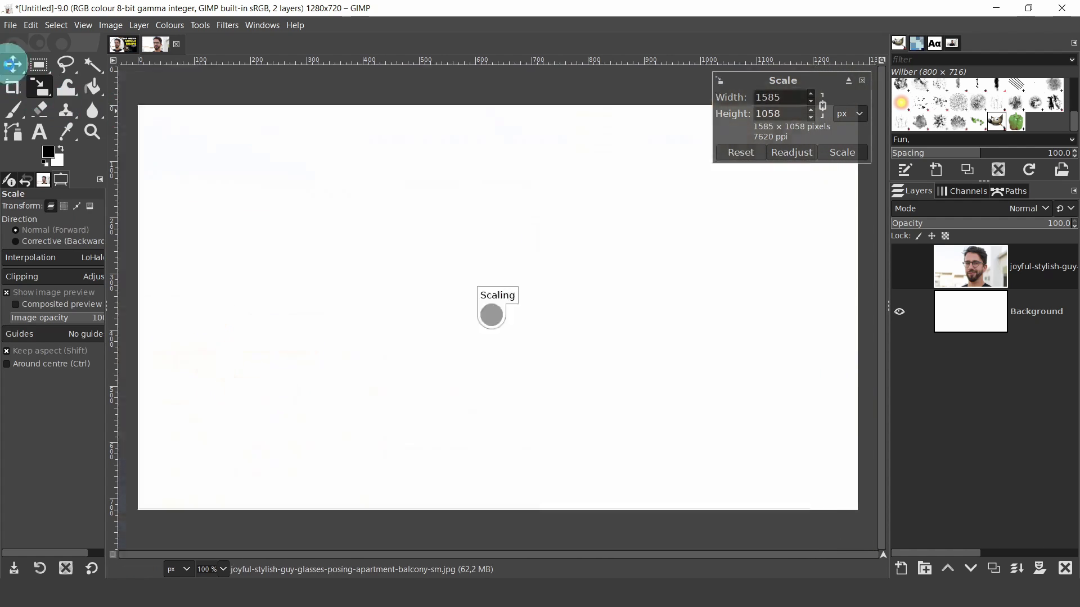
click(292, 230)
drag(293, 231, 397, 291)
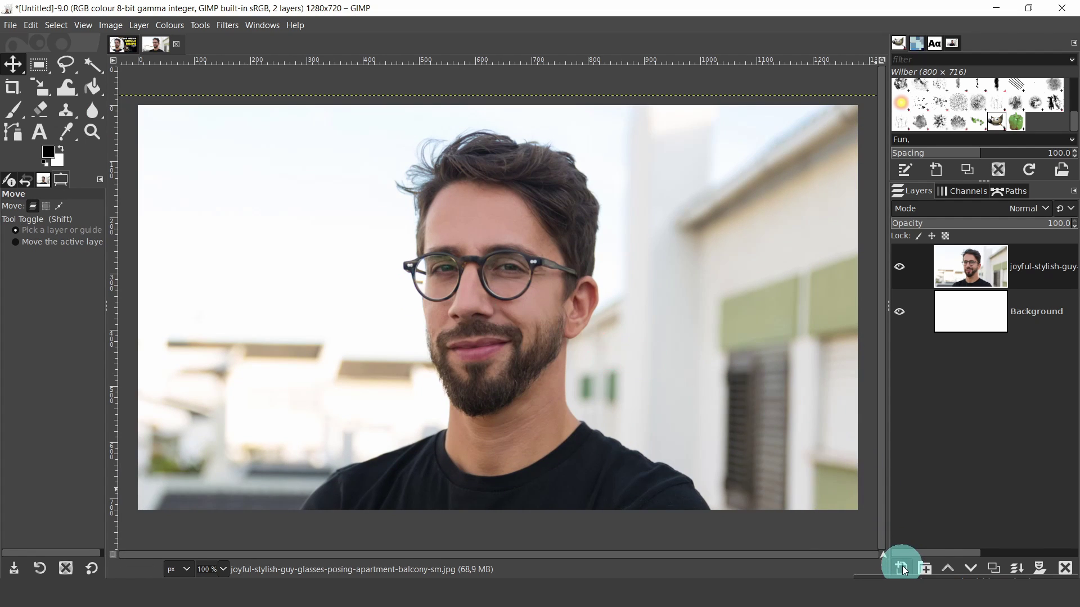
Create a 1280×720 layer called circle-mask, filled with Transparency, on top of the photo
click(901, 567)
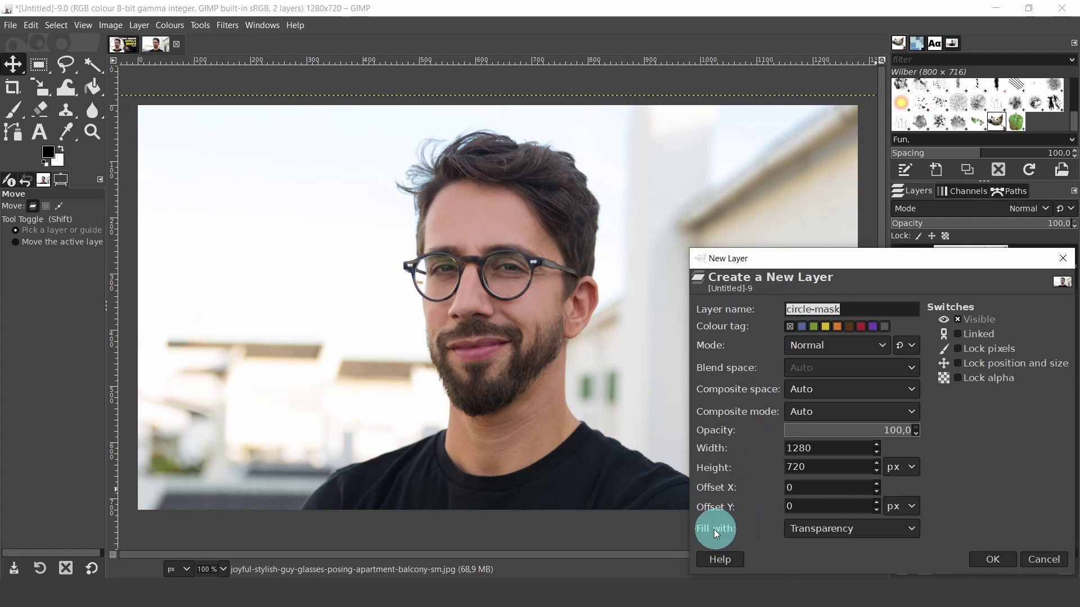
click(909, 532)
click(855, 494)
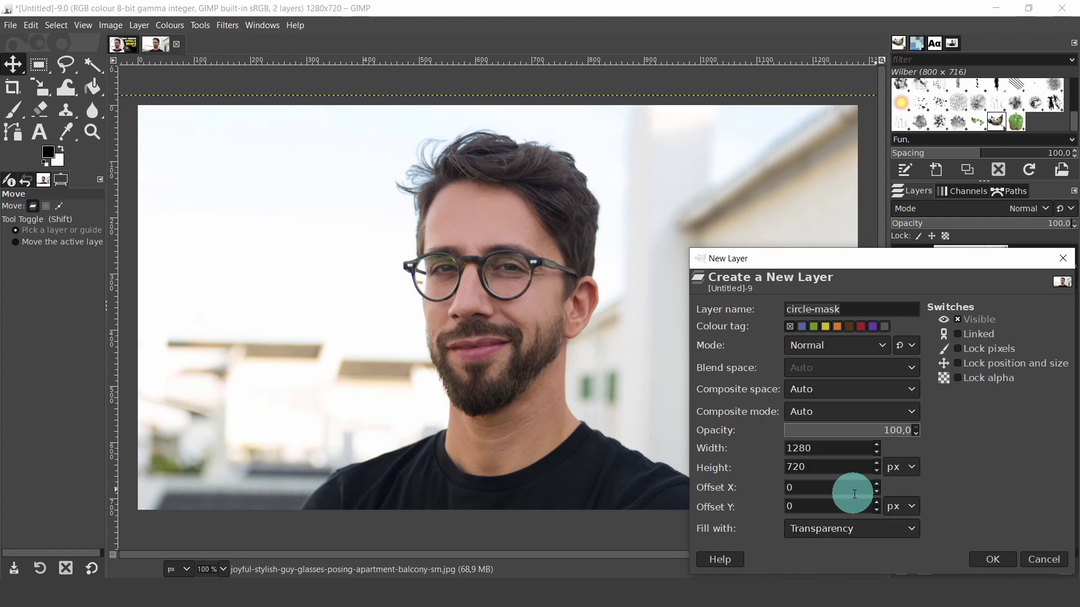
click(986, 558)
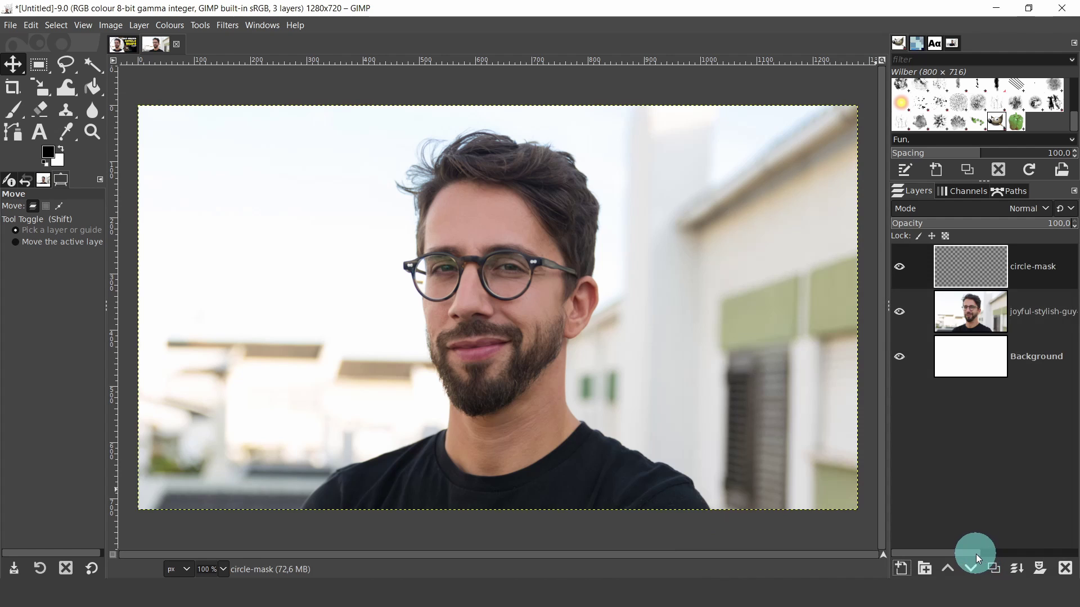
Switch to Ellipse Select with a fixed 1:1 aspect ratio and Centre lines guides
click(37, 71)
right_click(38, 71)
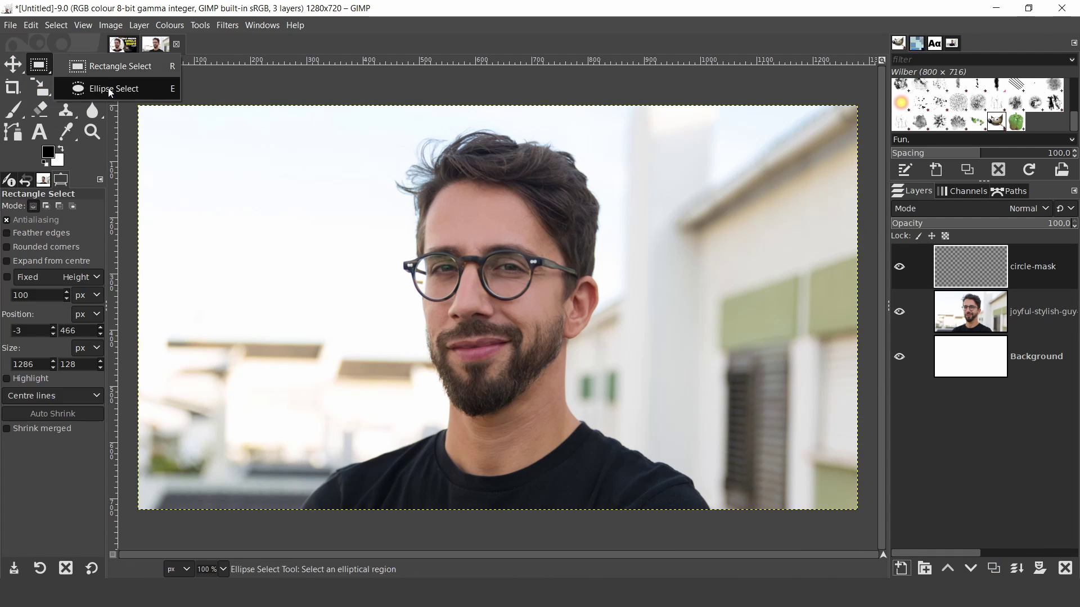
click(113, 89)
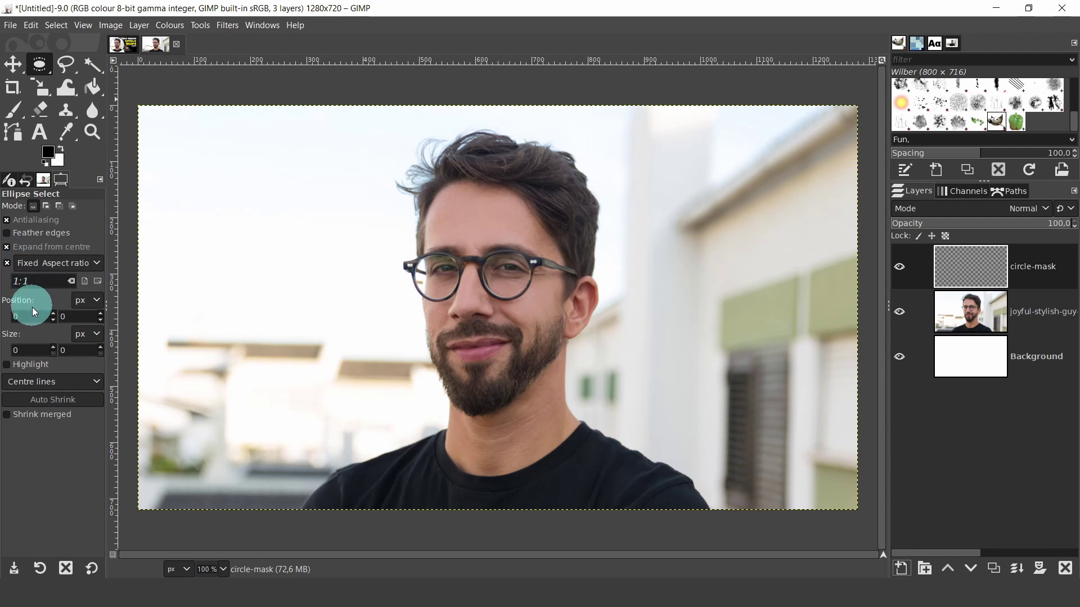
click(97, 380)
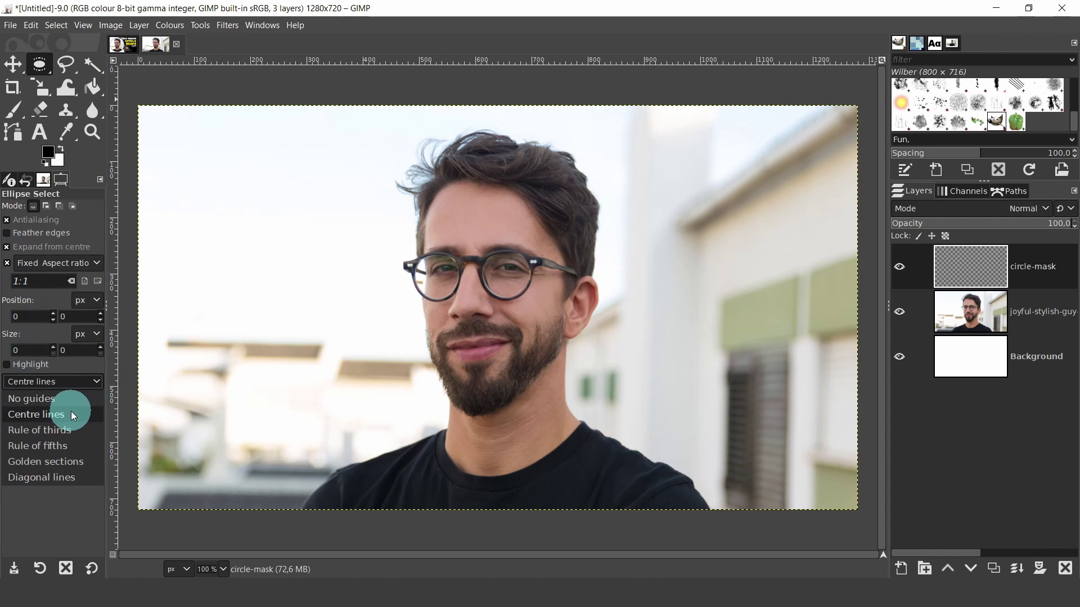
click(32, 414)
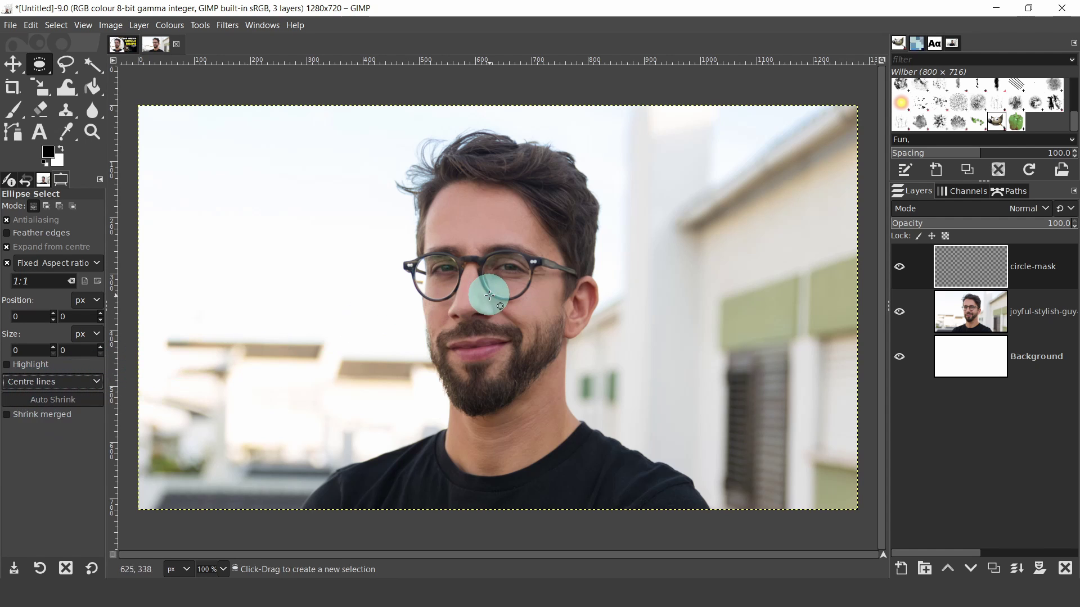
Draw a 678×678 circle selection around the man's head, positioned at 288, 22
drag(428, 239, 577, 489)
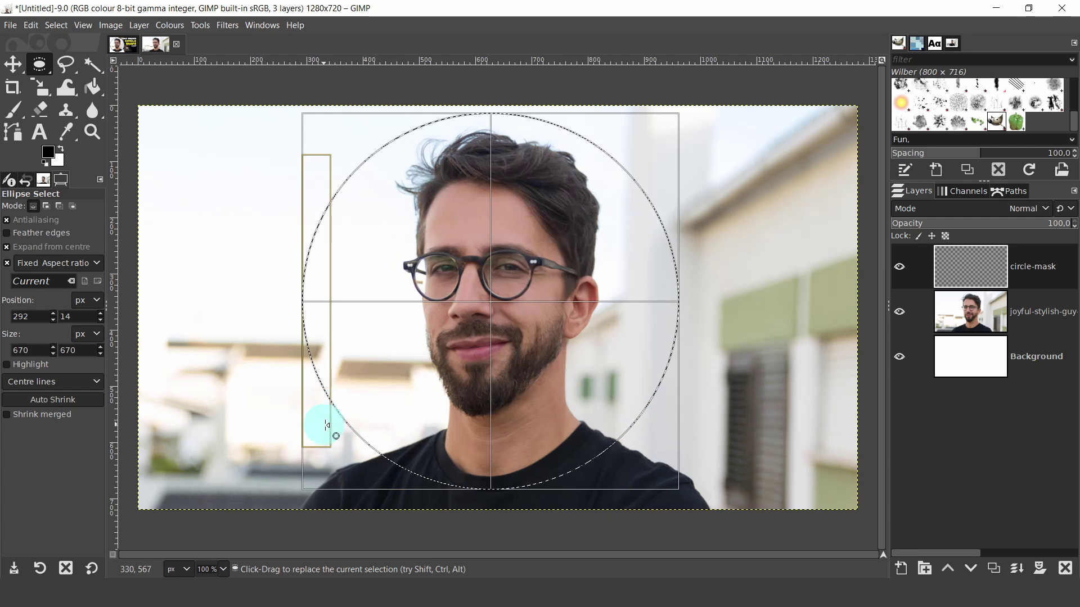
drag(483, 467, 505, 458)
drag(646, 465, 668, 484)
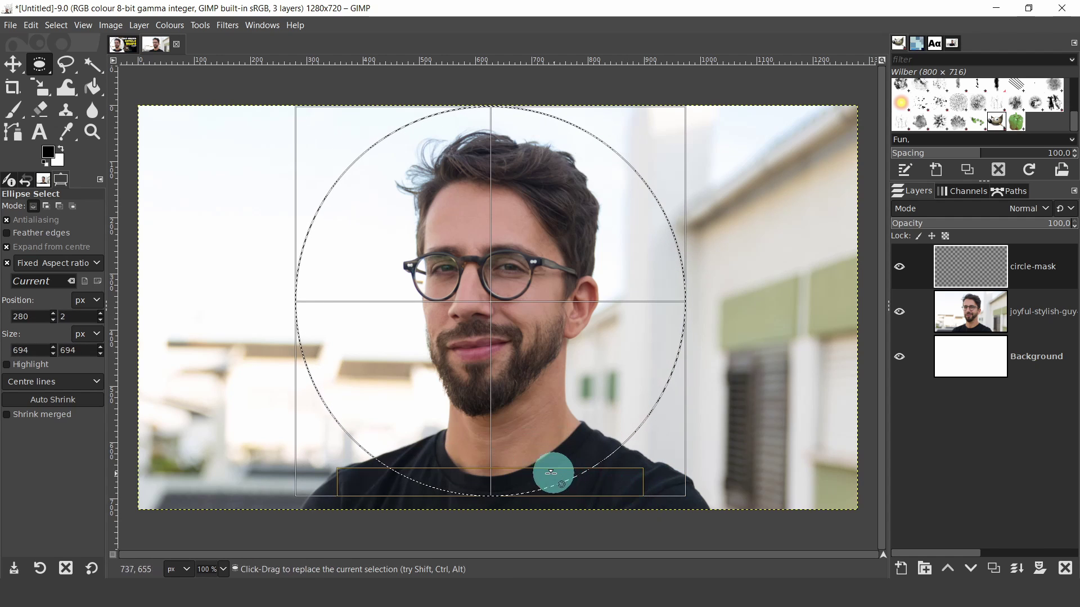
click(263, 324)
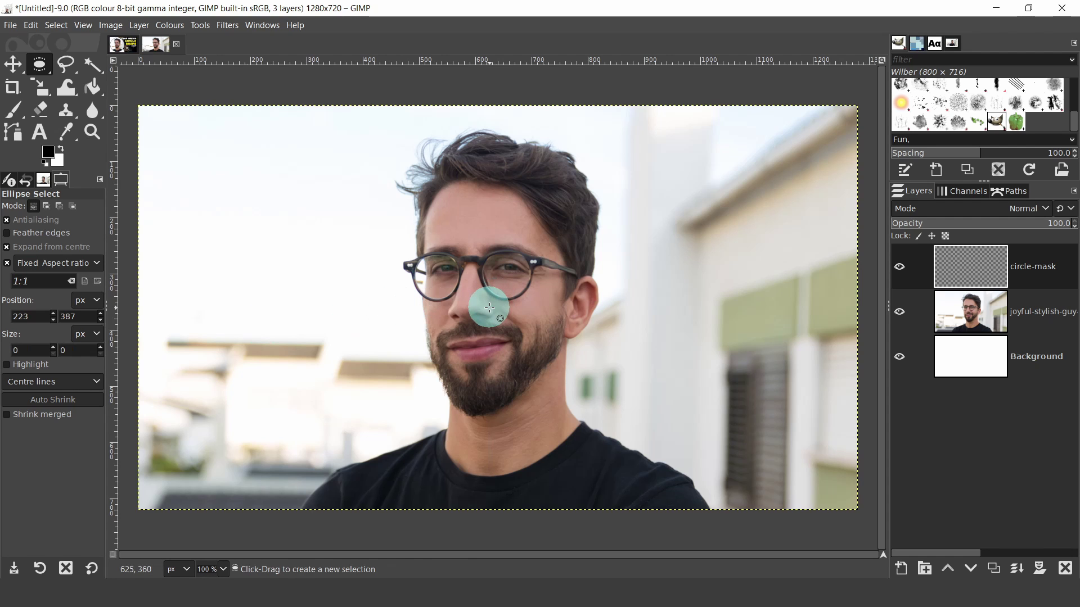
drag(489, 308, 571, 499)
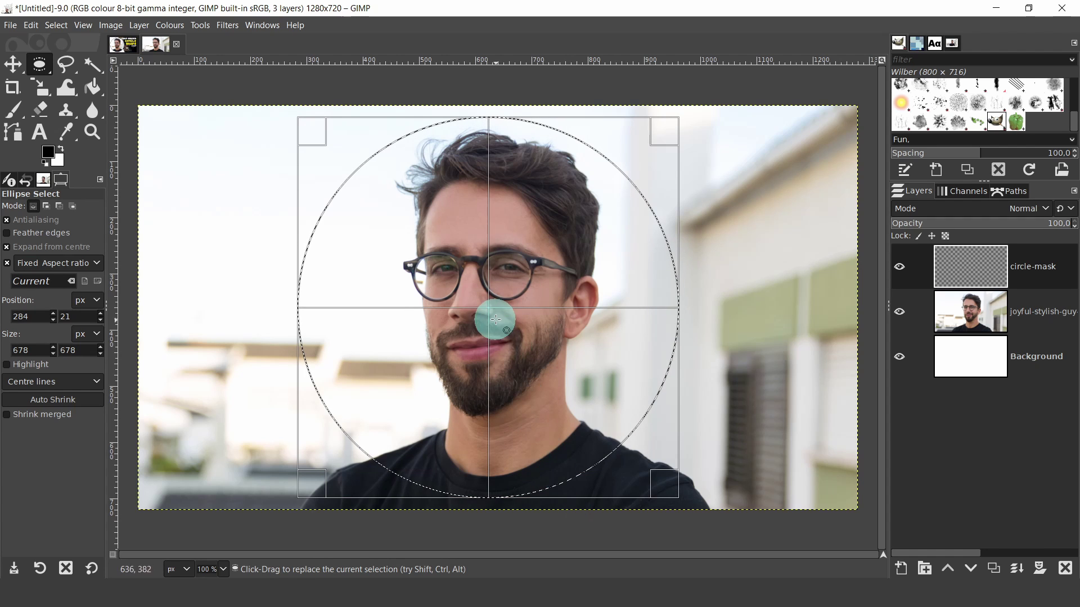
drag(488, 308, 490, 309)
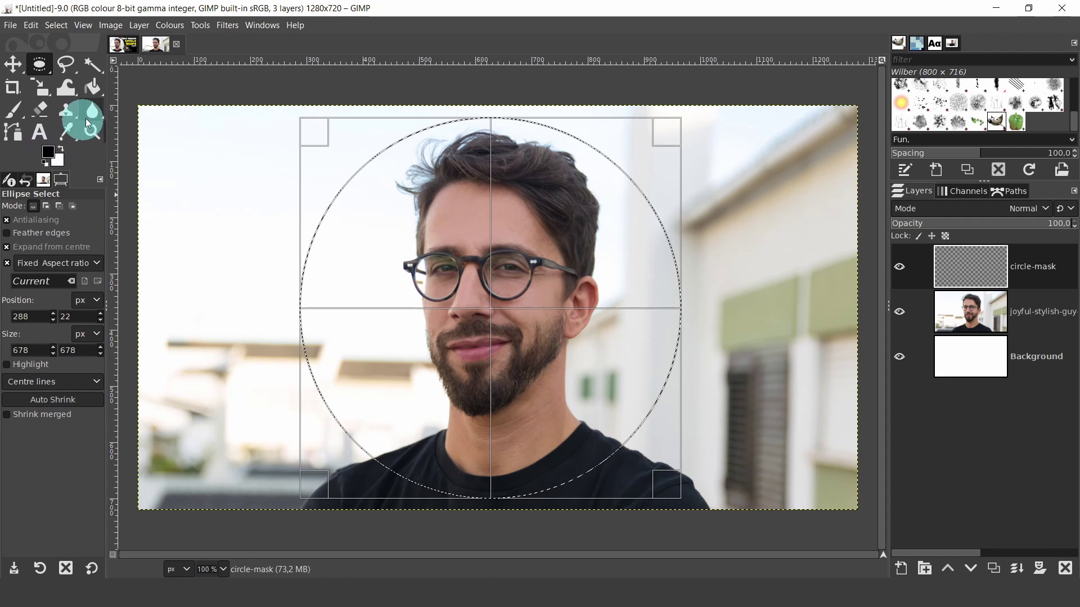
Bucket-fill the circle selection on circle-mask with black, then choose Select > None
click(93, 87)
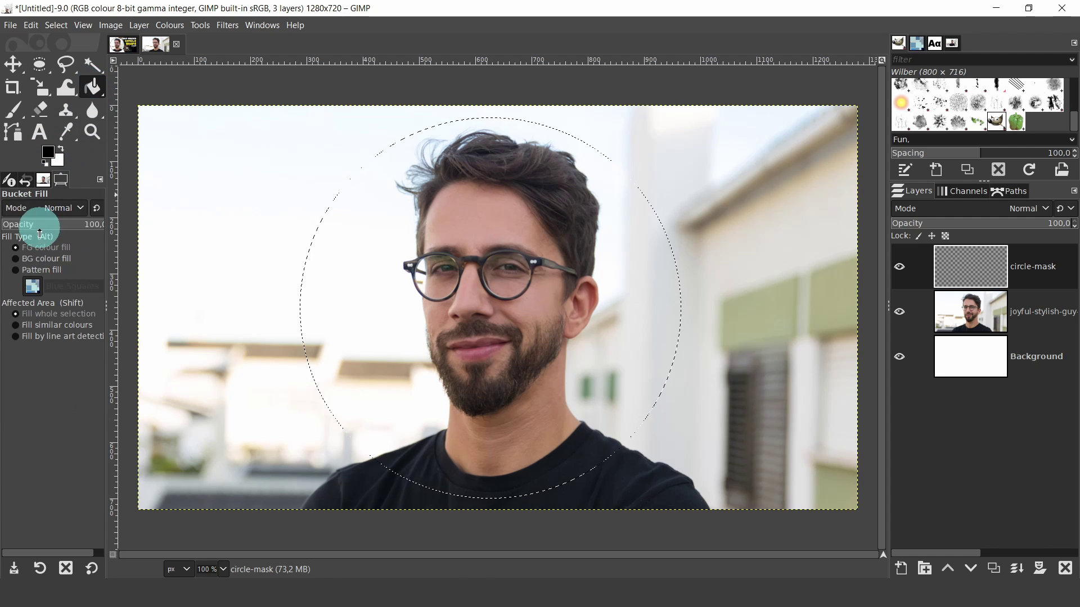
click(354, 278)
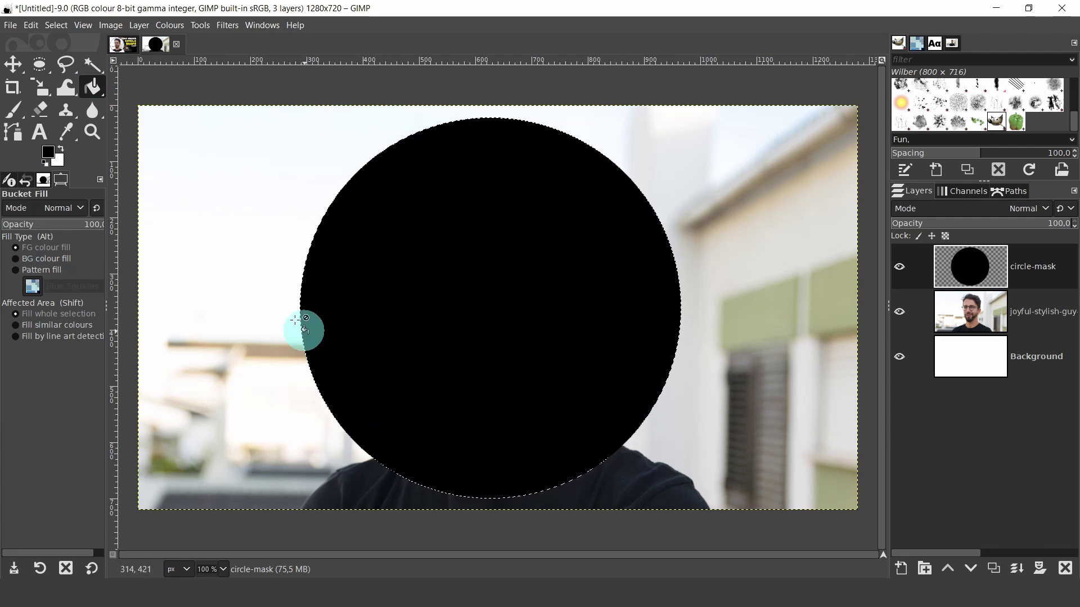
click(15, 65)
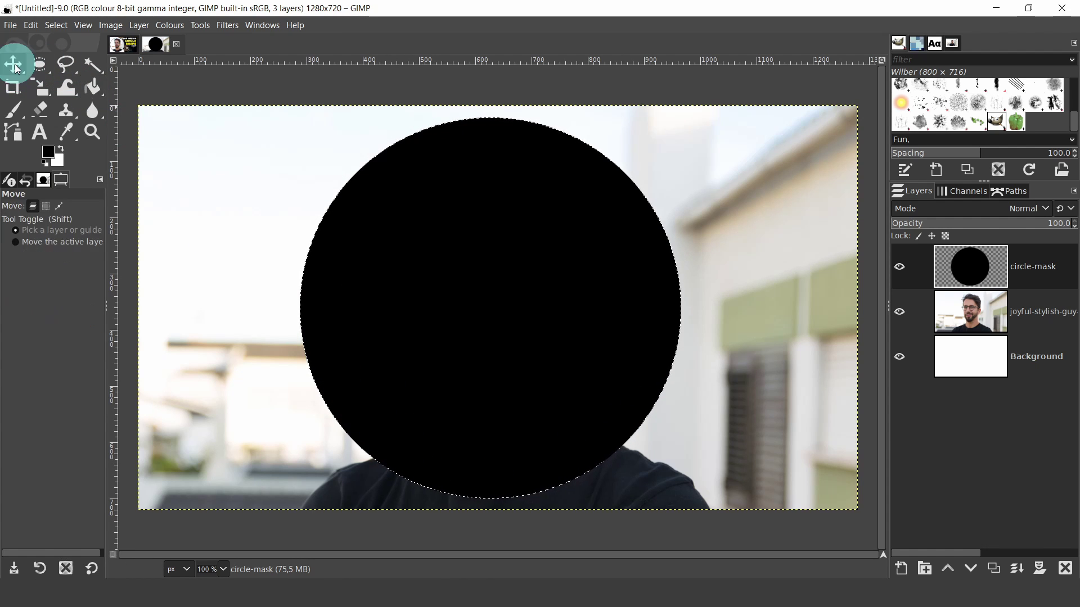
click(59, 26)
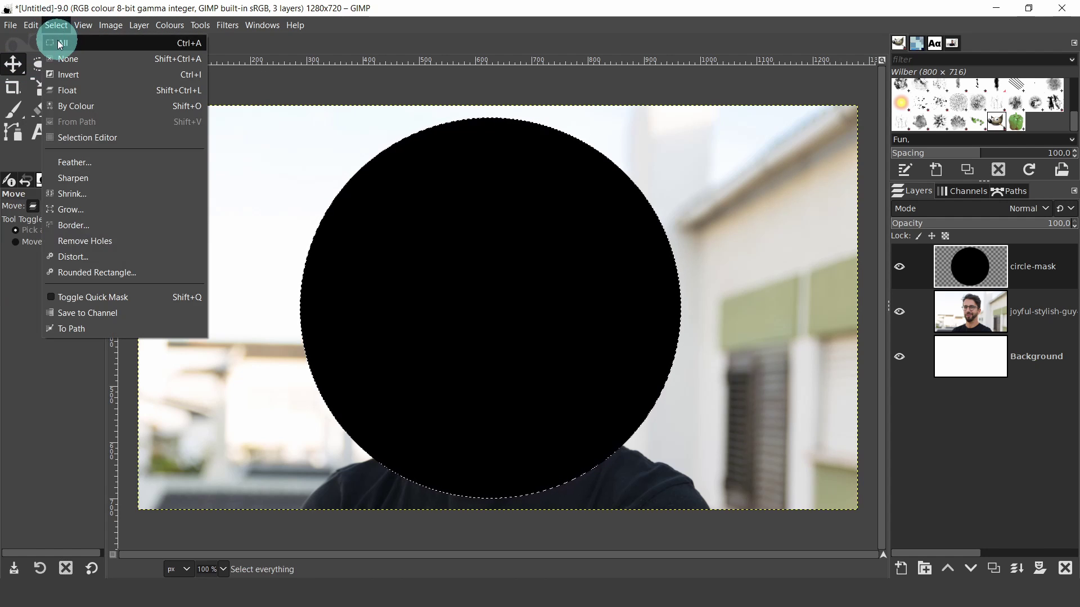
click(78, 58)
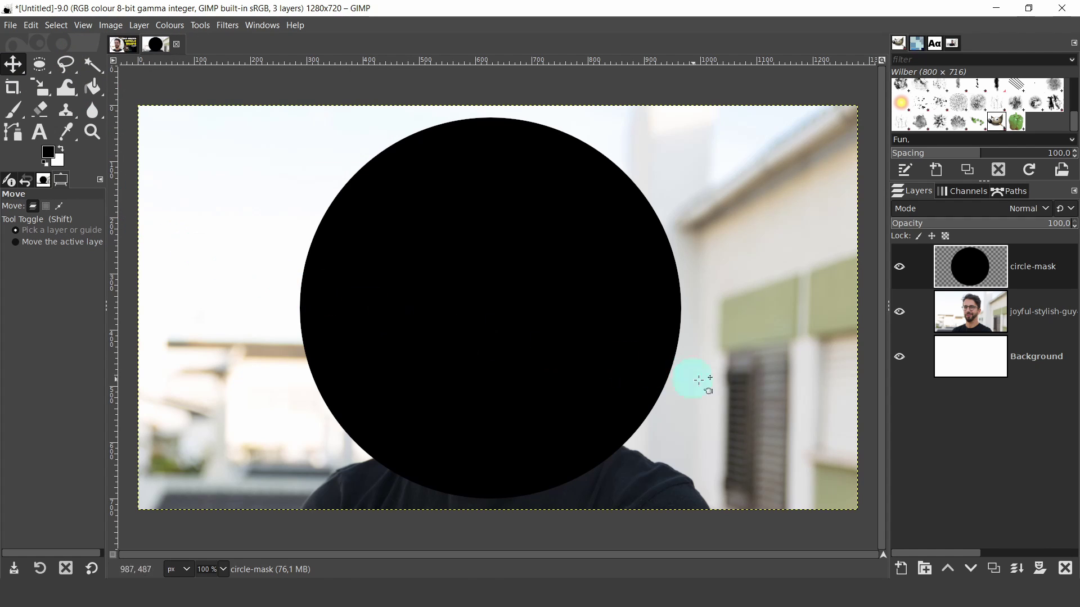
Create a new layer group and rename it circular-mask
click(924, 568)
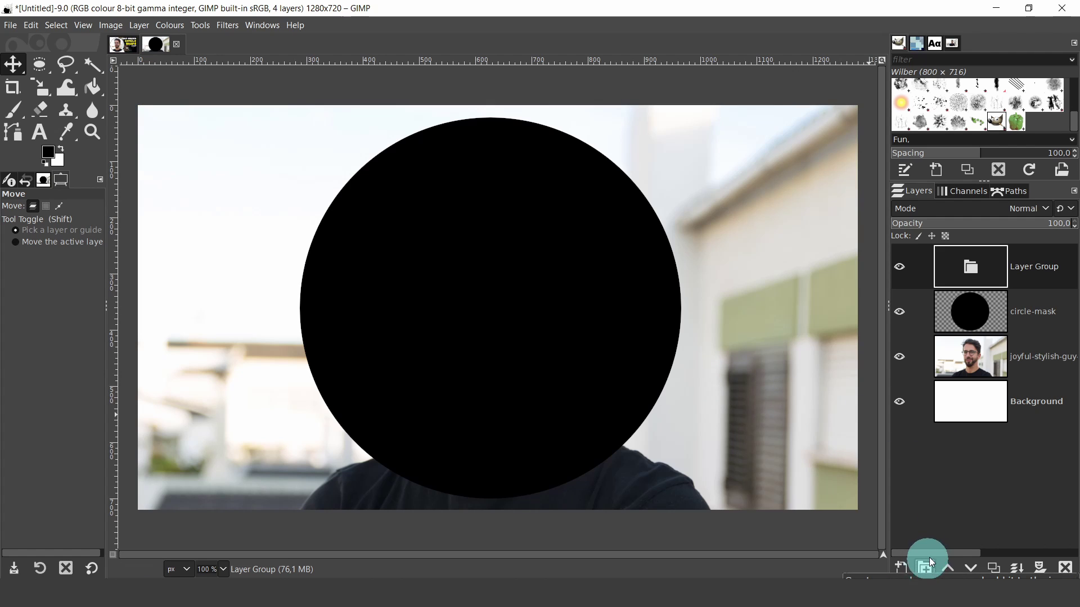
double_click(1036, 269)
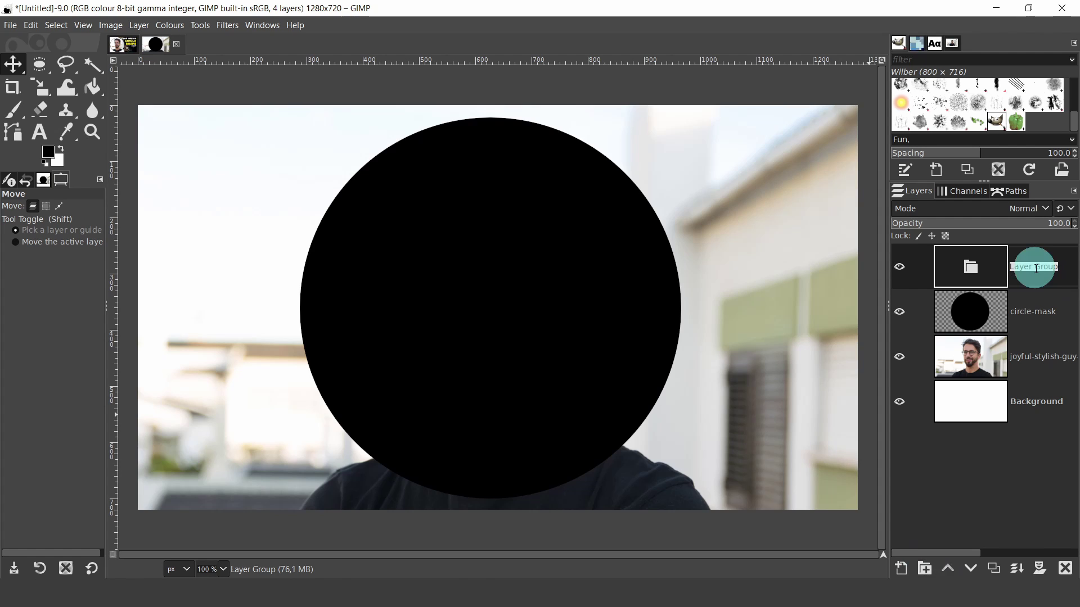
text(circular-mask)
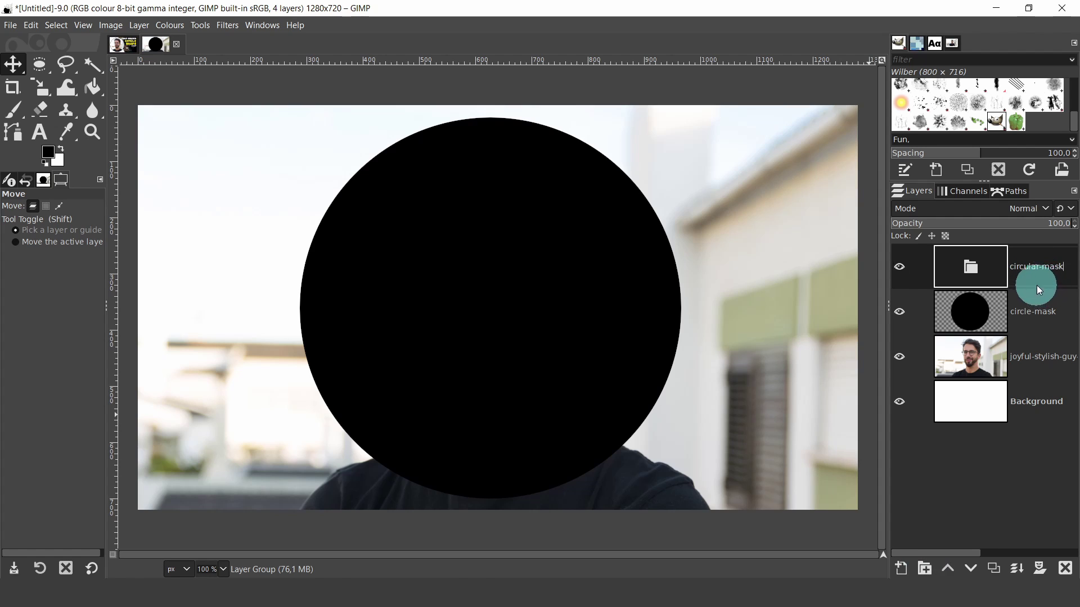
key(Return)
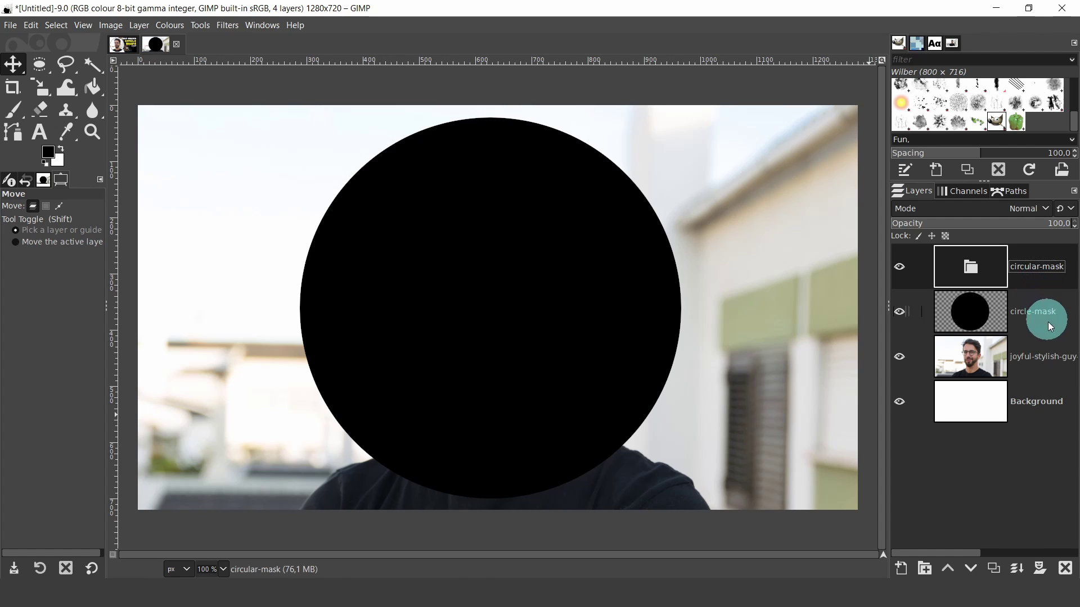
Drag the joyful-stylish-guy layer, then circle-mask above it, into the circular-mask group
drag(1018, 359, 965, 266)
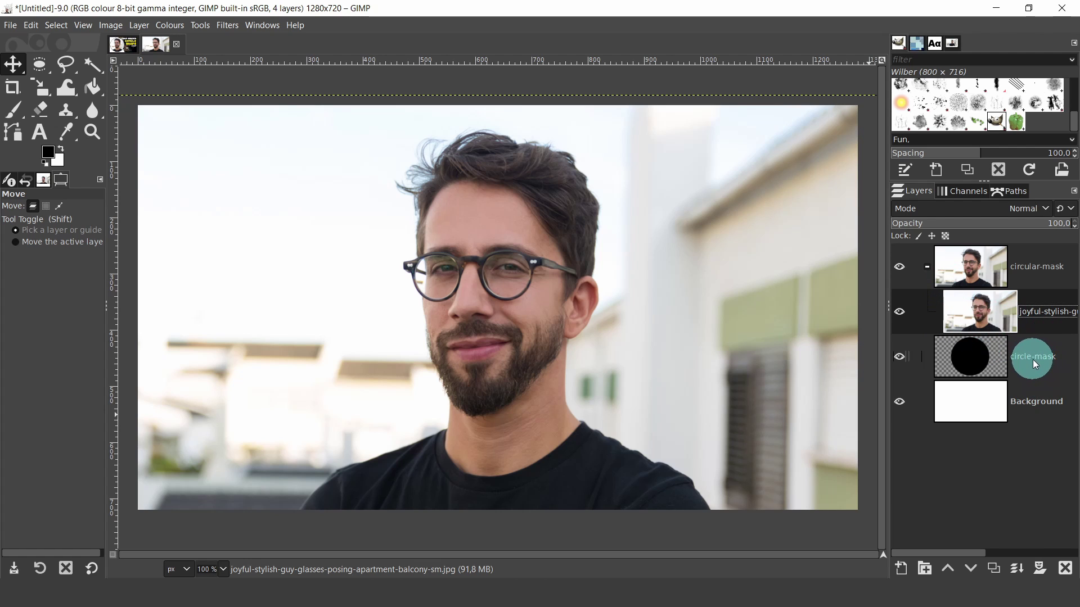
drag(1033, 360, 1021, 295)
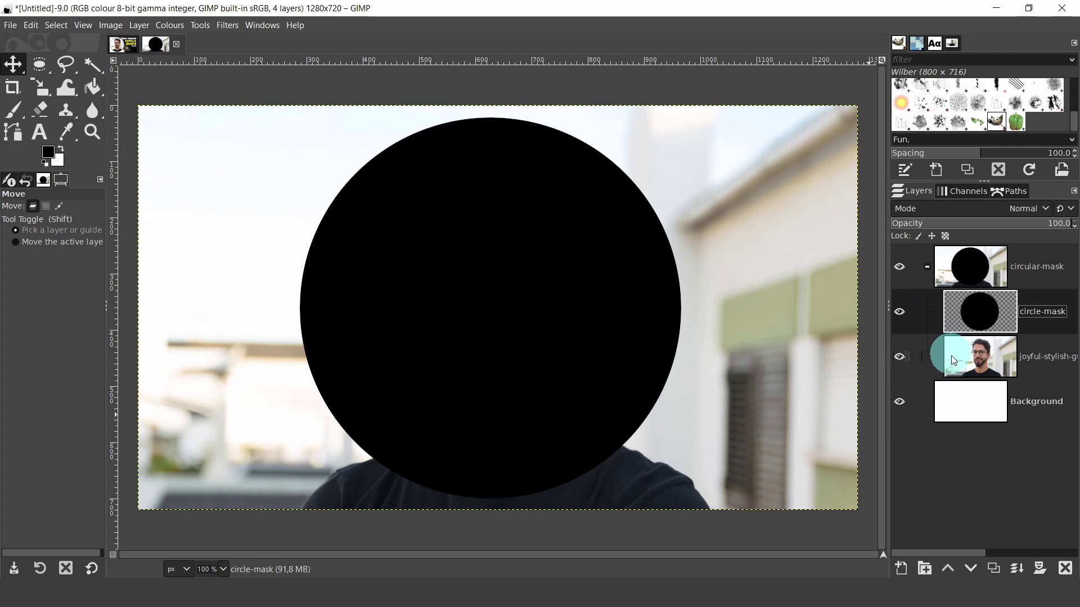
click(926, 266)
click(1035, 353)
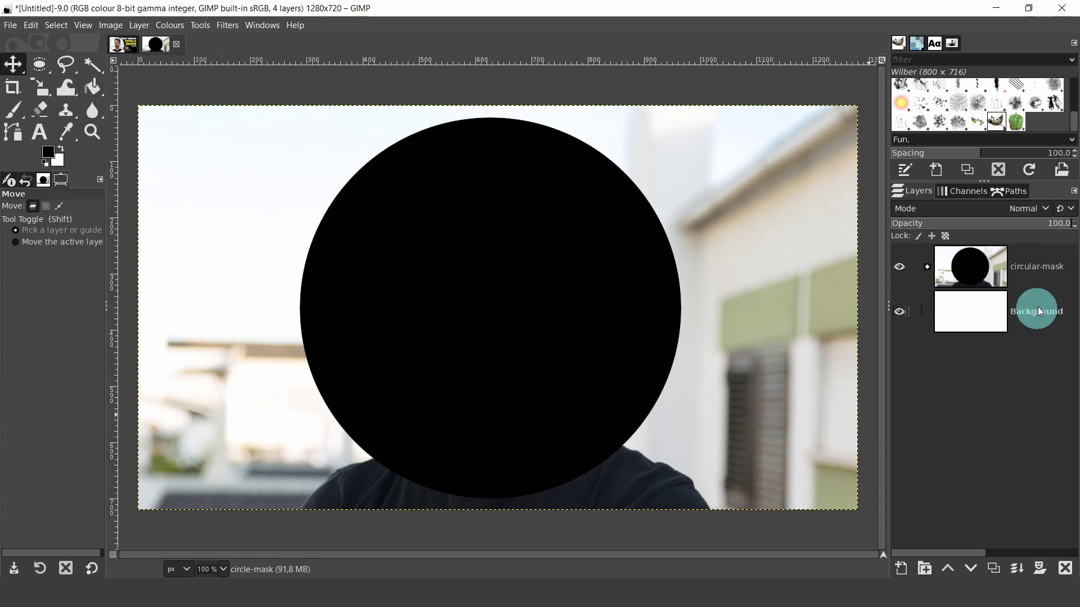
click(1041, 267)
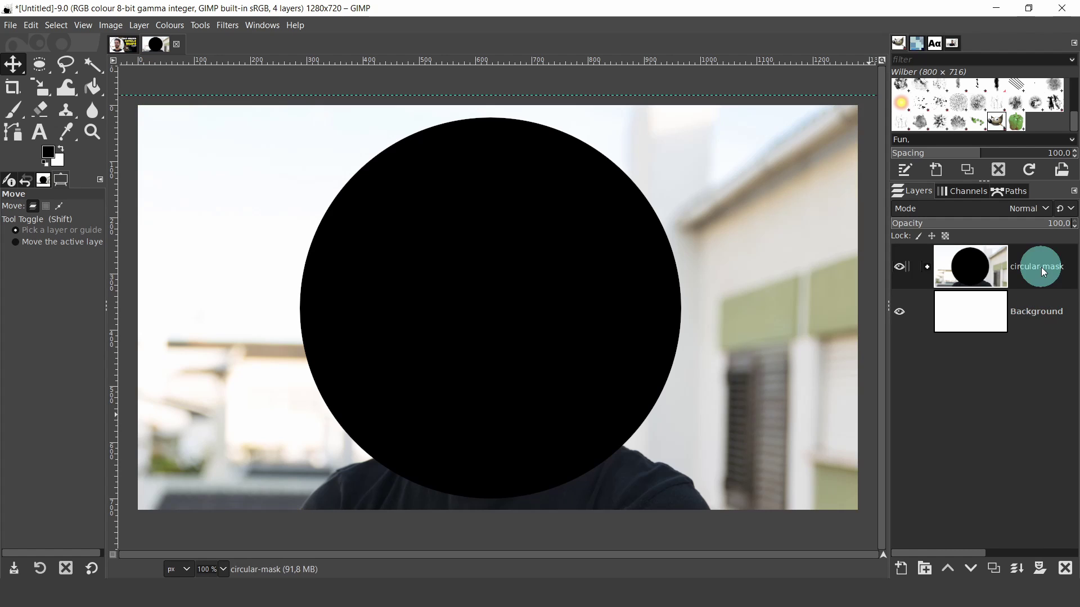
click(1064, 569)
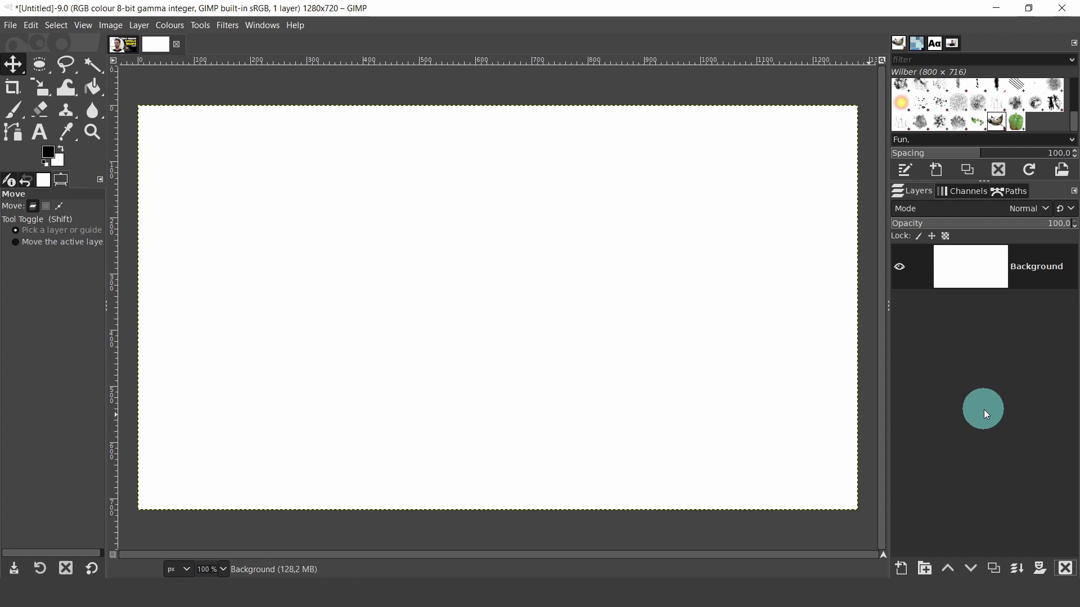
key(ctrl+z)
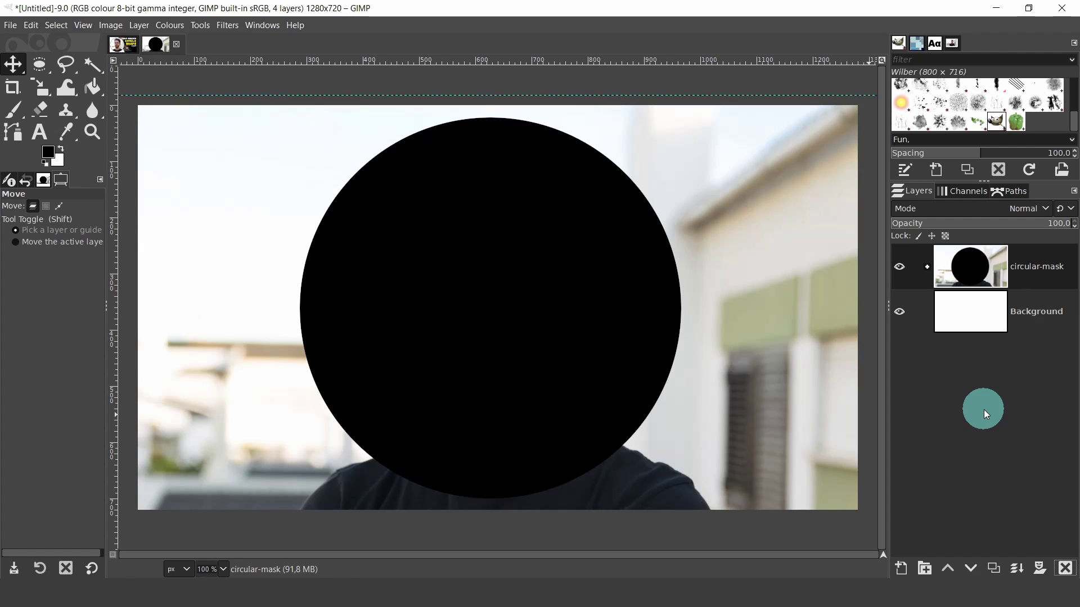
click(927, 267)
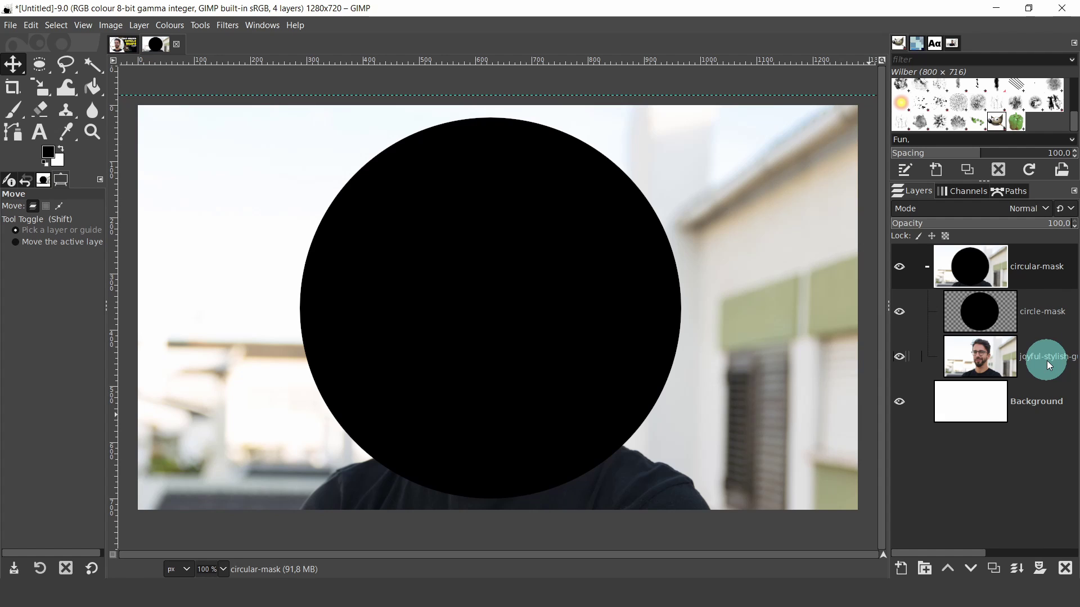
Move the photo layer into the circular-mask group, directly above the circle-mask layer
drag(1044, 360, 1019, 292)
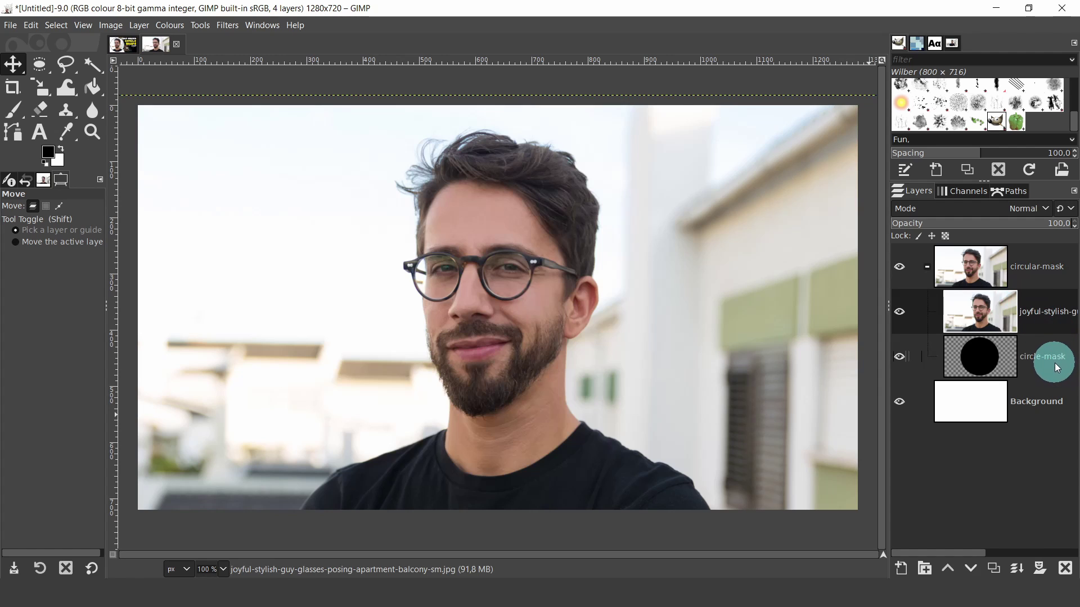
Clip the photo to the circle by setting its composite mode to Intersection
right_click(1047, 311)
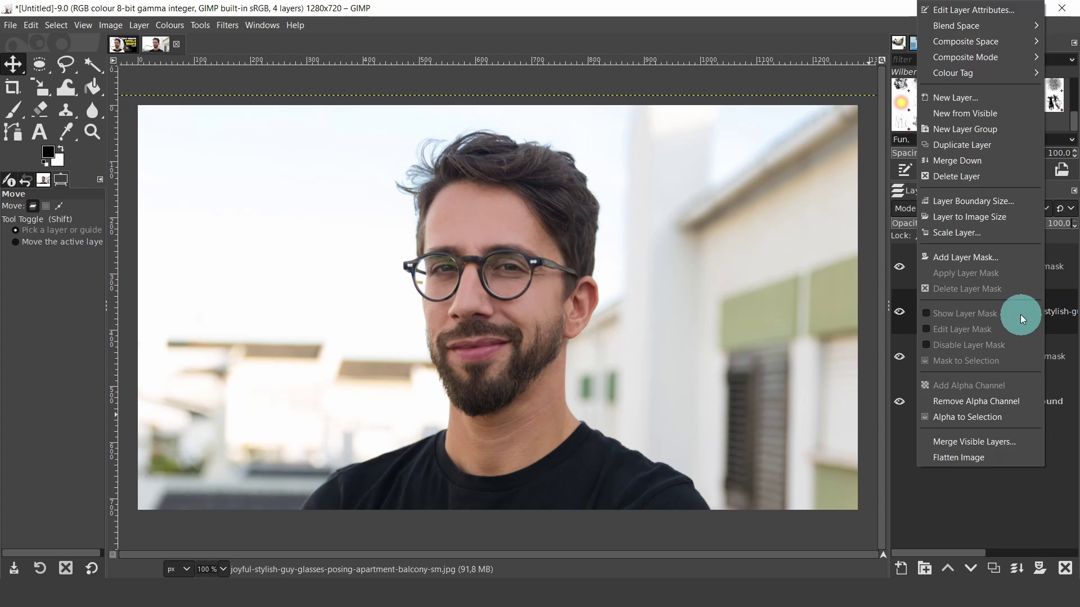
mouse_move(966, 57)
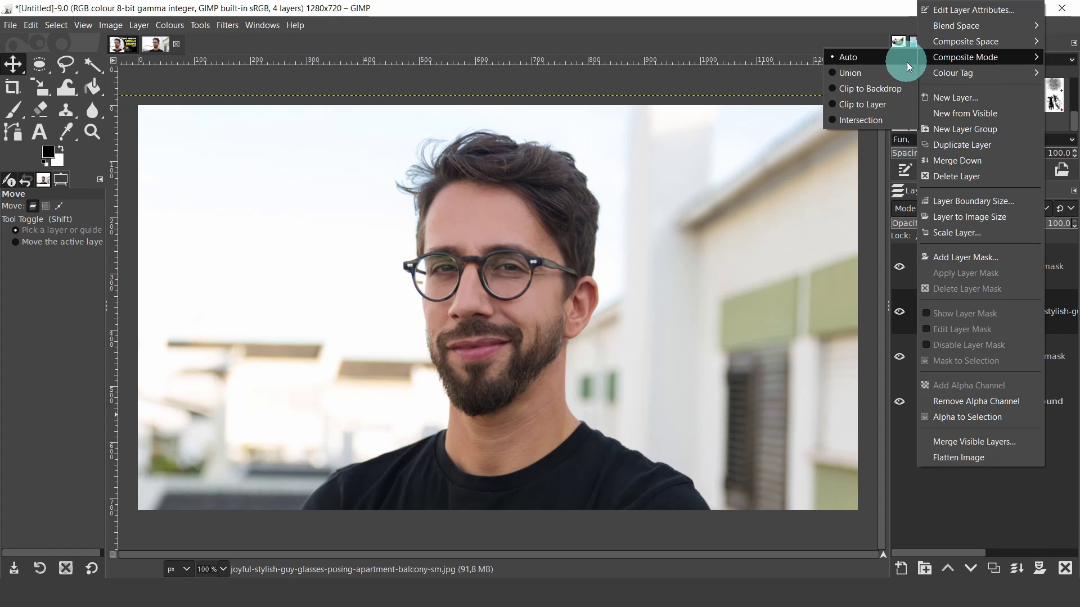
click(883, 120)
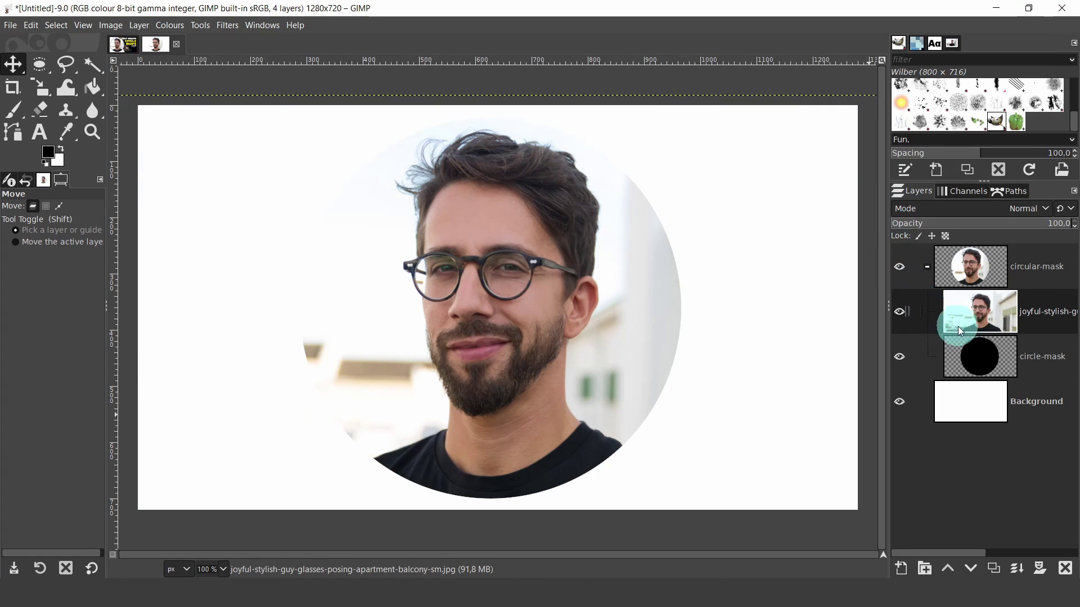
Confirm Intersection as the composite mode in the photo layer's attributes
click(978, 310)
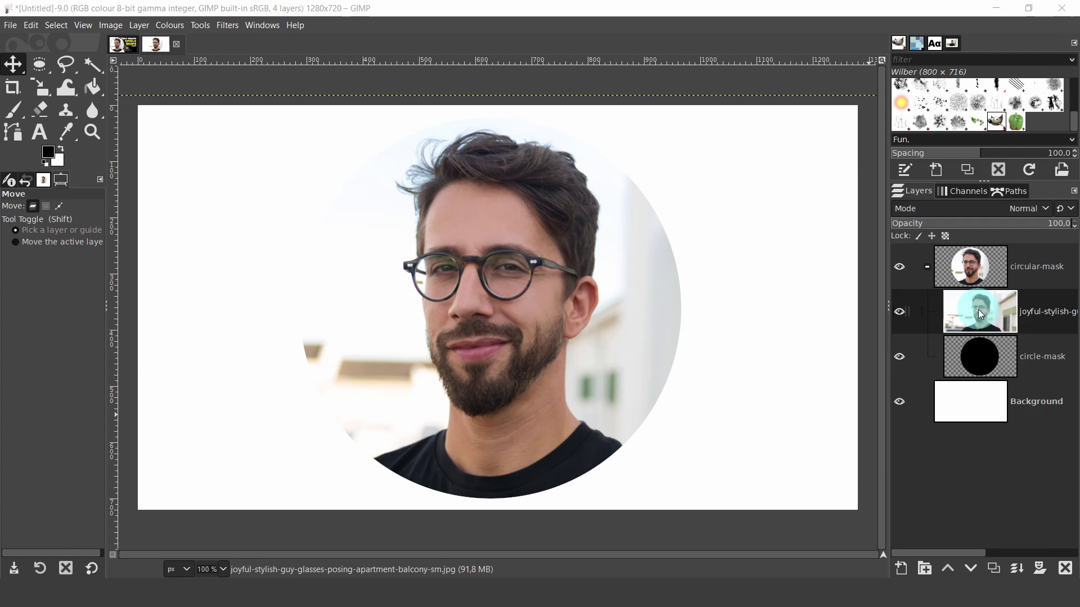
double_click(978, 309)
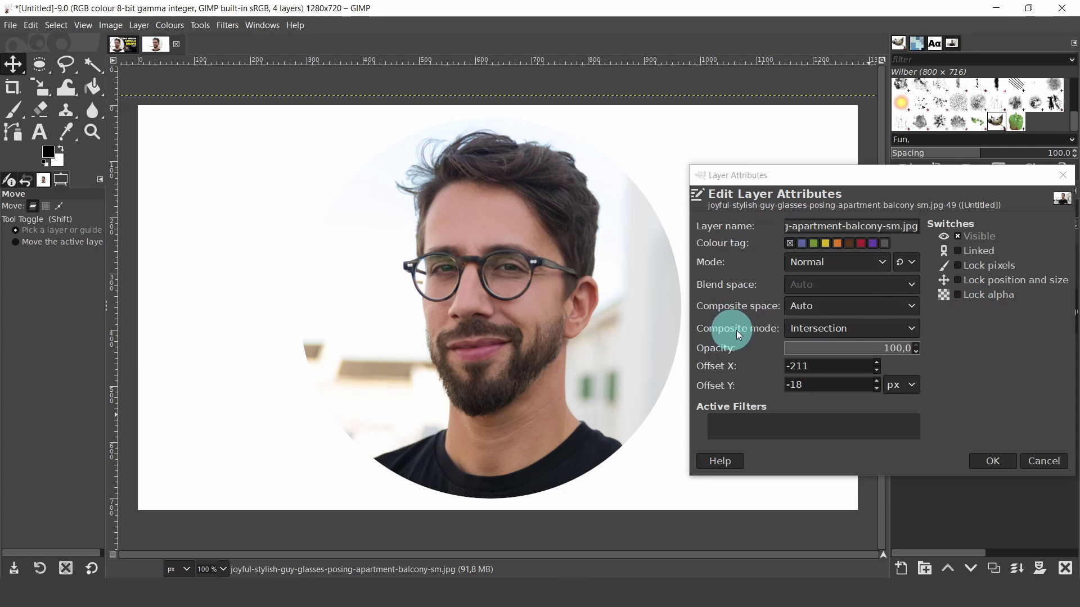
click(906, 326)
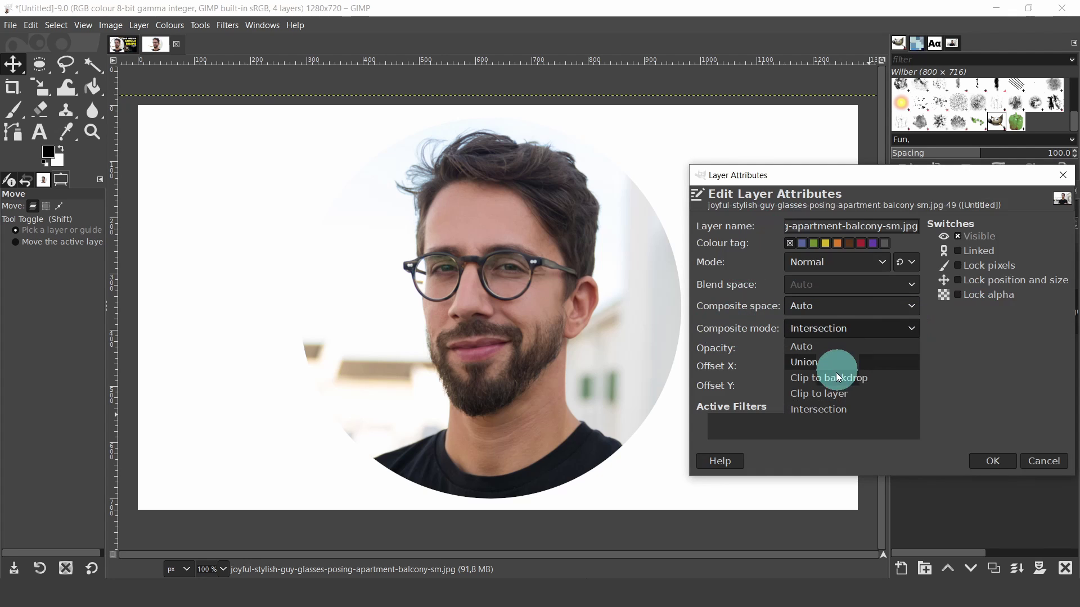
click(824, 411)
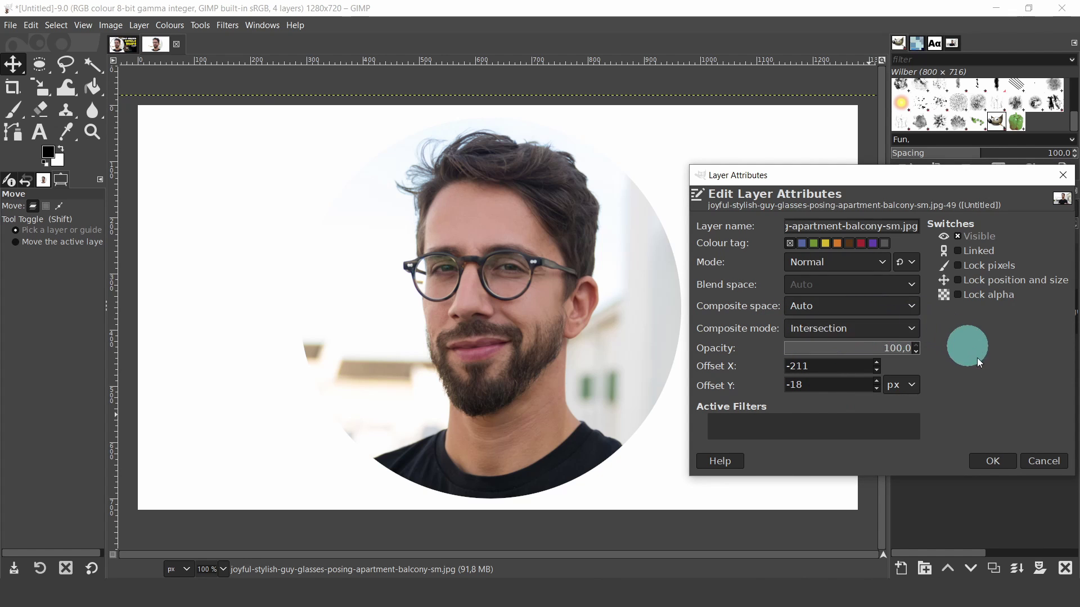
click(1067, 179)
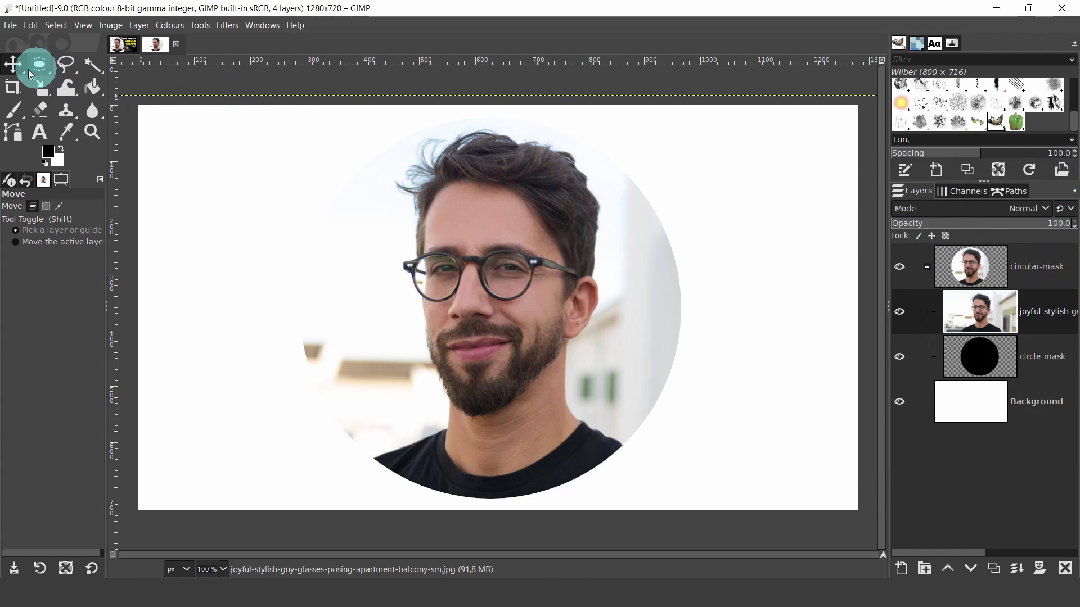
Nudge the photo left and down inside the circle and hide the white Background layer
mouse_move(457, 279)
mouse_down()
mouse_move(456, 304)
mouse_move(453, 282)
mouse_move(459, 291)
mouse_up()
click(1005, 453)
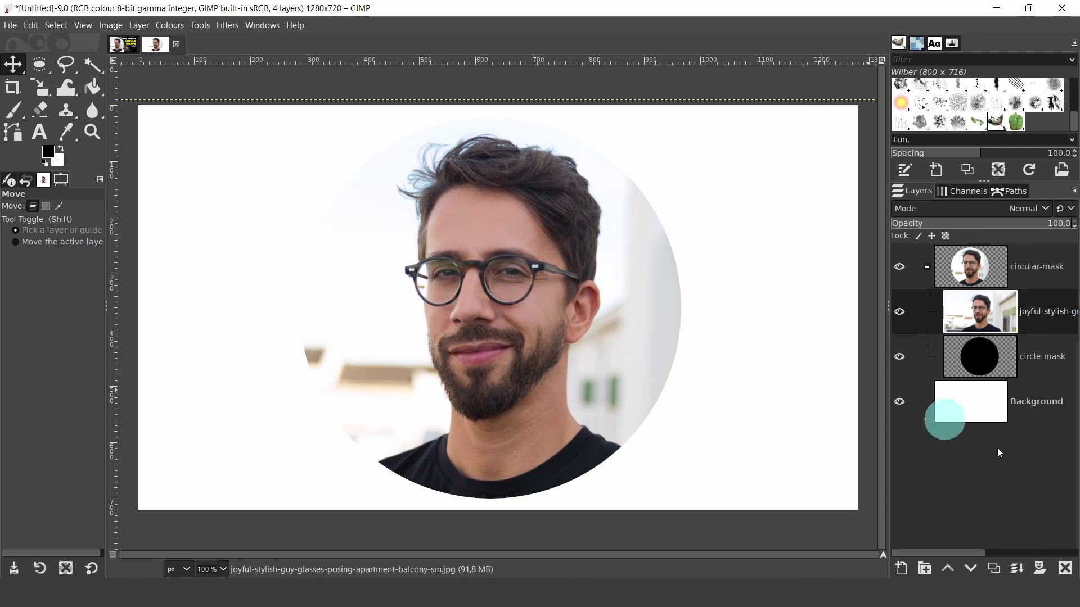
click(899, 401)
mouse_move(588, 357)
mouse_down()
mouse_move(571, 365)
mouse_move(591, 362)
mouse_move(577, 349)
mouse_up()
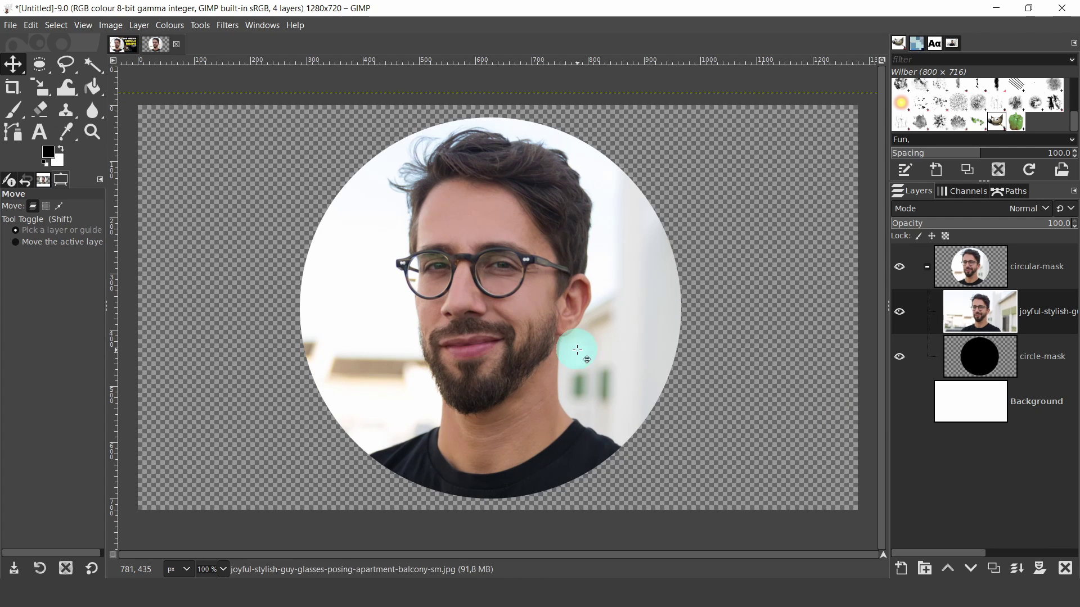
Scale the photo layer down to 1522×1015 pixels and shift it right within the circle
click(59, 92)
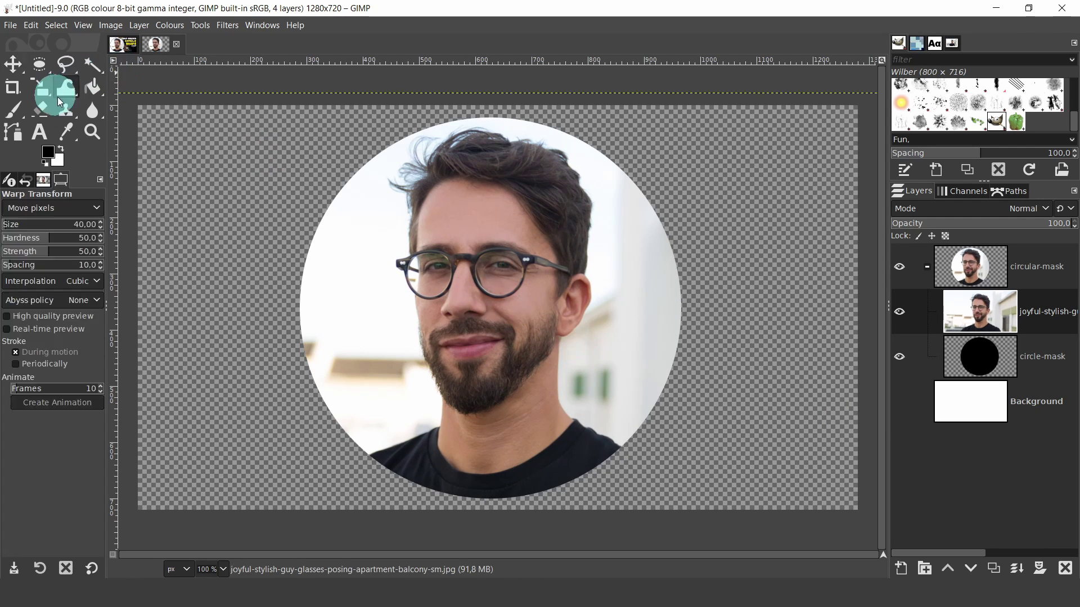
click(42, 93)
click(514, 320)
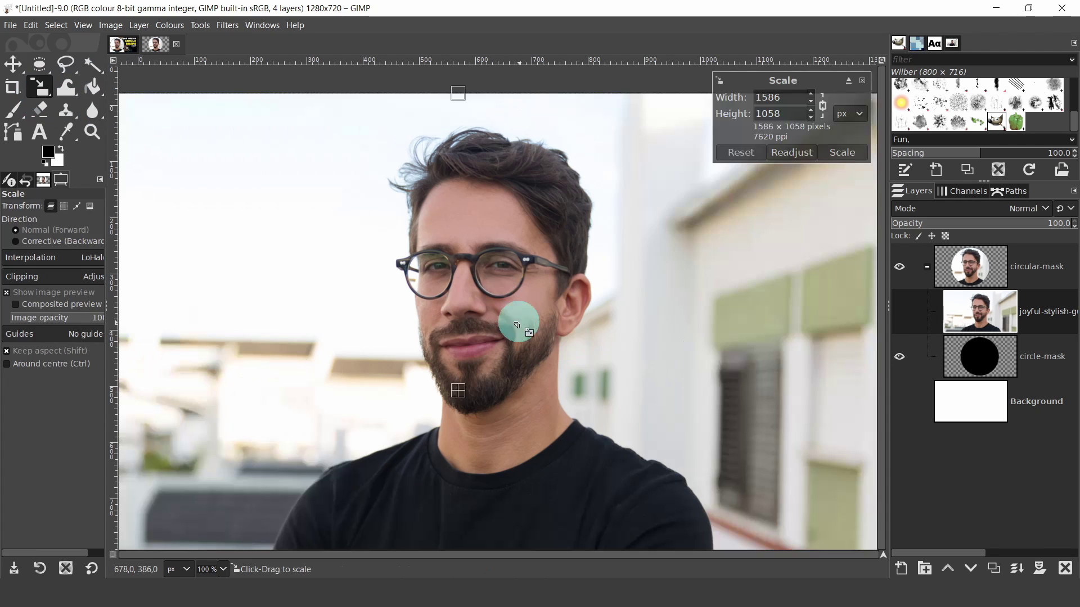
drag(576, 438, 552, 416)
click(13, 64)
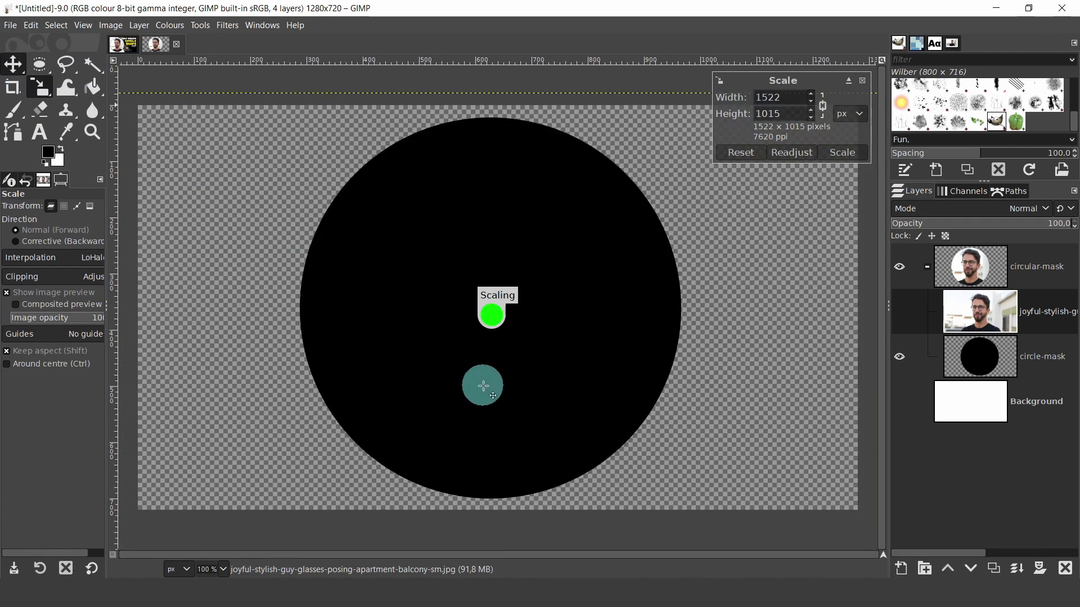
drag(487, 351, 518, 350)
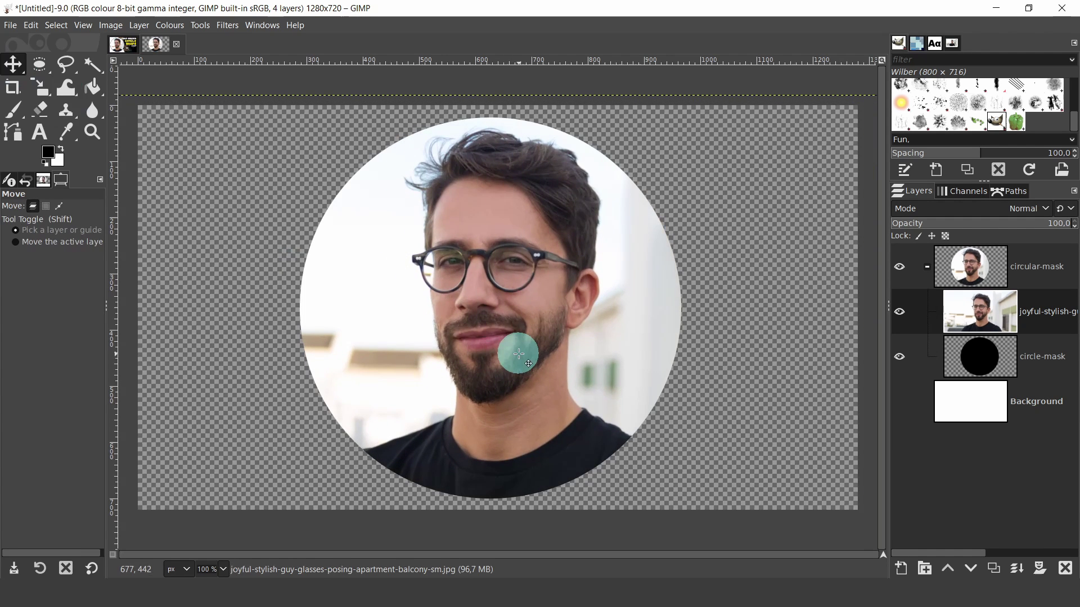
Hide the photo and move the circle-mask layer slightly right
click(898, 313)
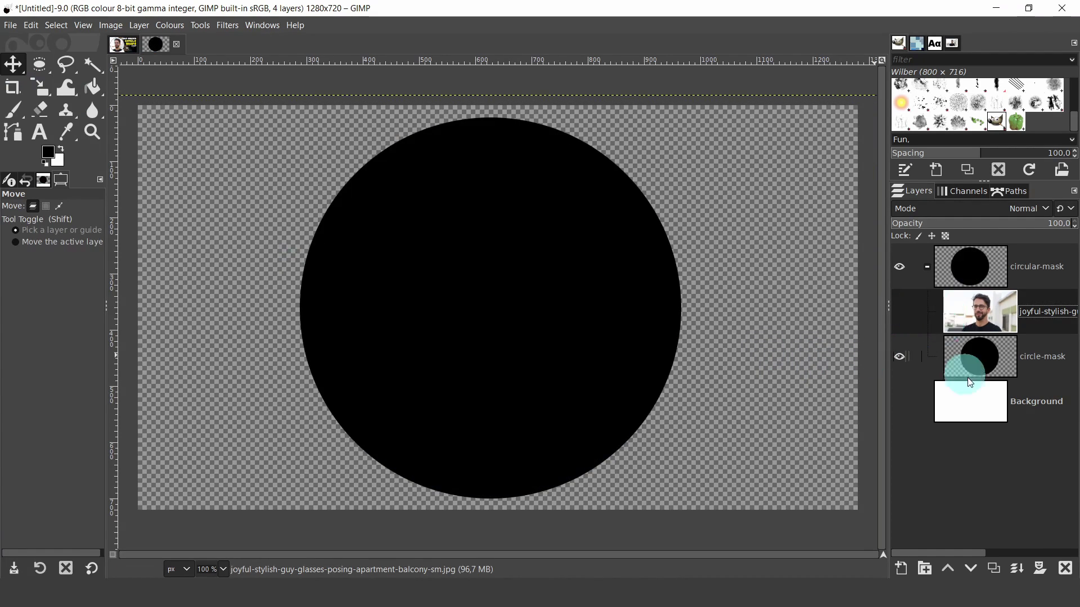
click(1034, 376)
mouse_move(505, 304)
mouse_down()
mouse_move(518, 308)
mouse_move(462, 308)
mouse_move(518, 294)
mouse_move(503, 308)
mouse_move(509, 302)
mouse_up()
Show the photo layer again and toggle the white Background on, then off
click(899, 311)
click(987, 316)
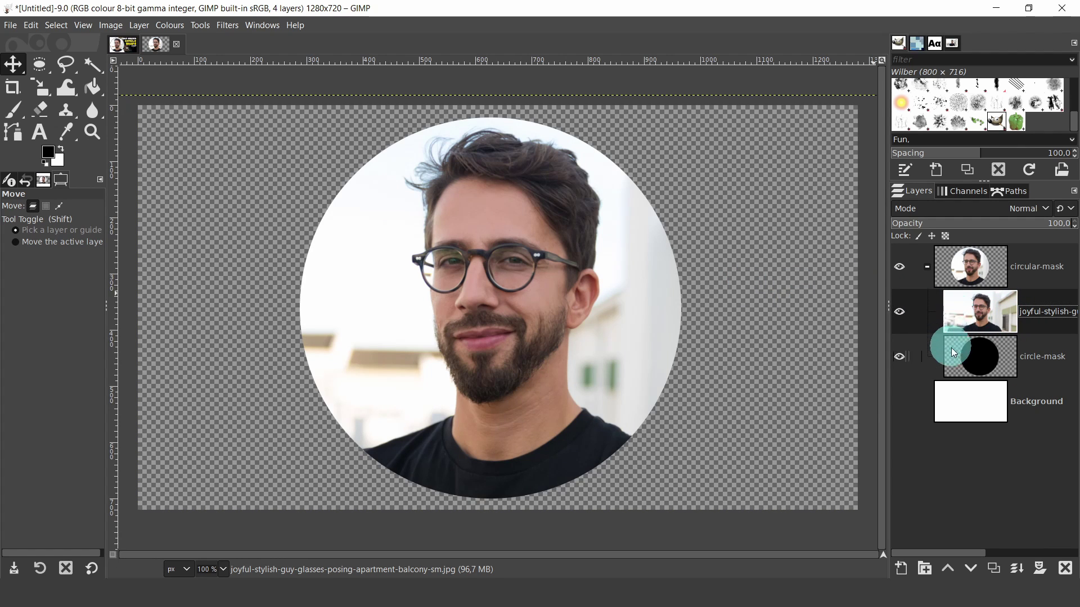
click(900, 402)
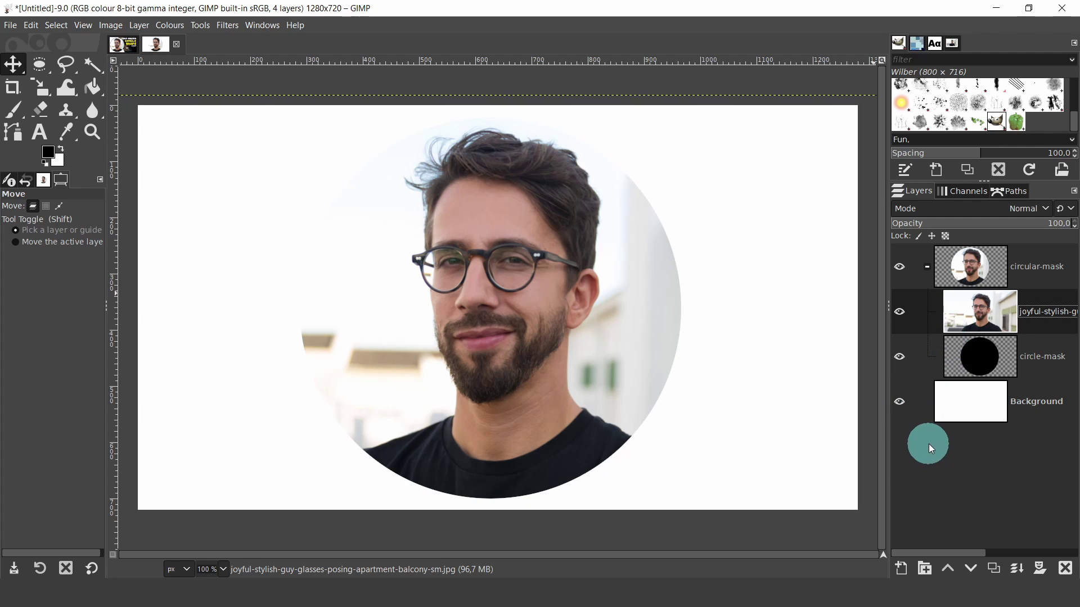
click(900, 400)
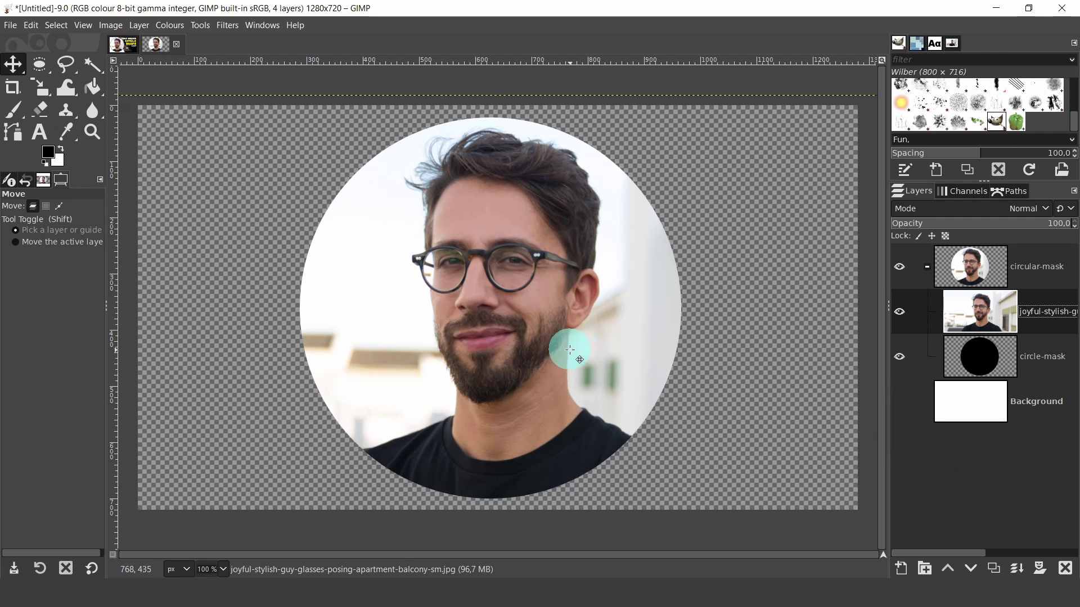
Nudge the photo slightly left and copy everything visible with Copy Visible
drag(531, 346, 521, 347)
click(30, 27)
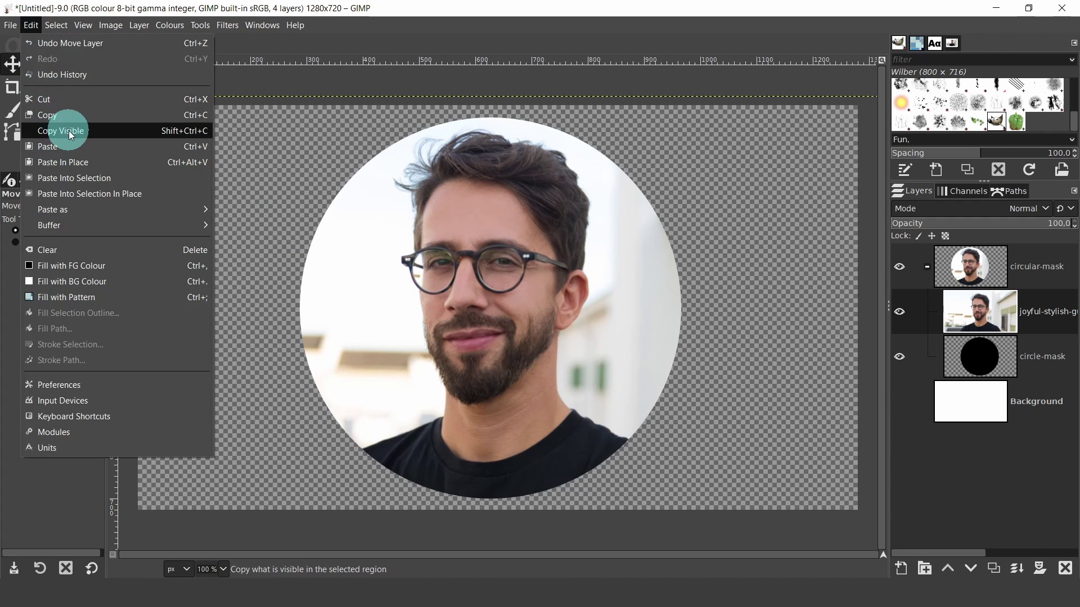
click(69, 131)
Paste the copied circular portrait as a new image
click(30, 26)
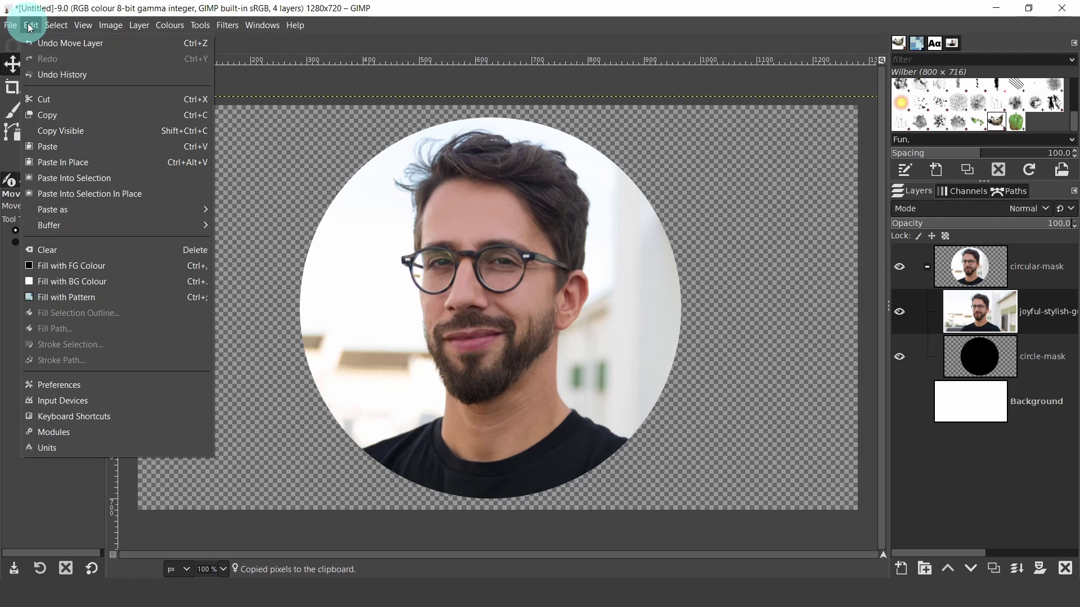
mouse_move(62, 208)
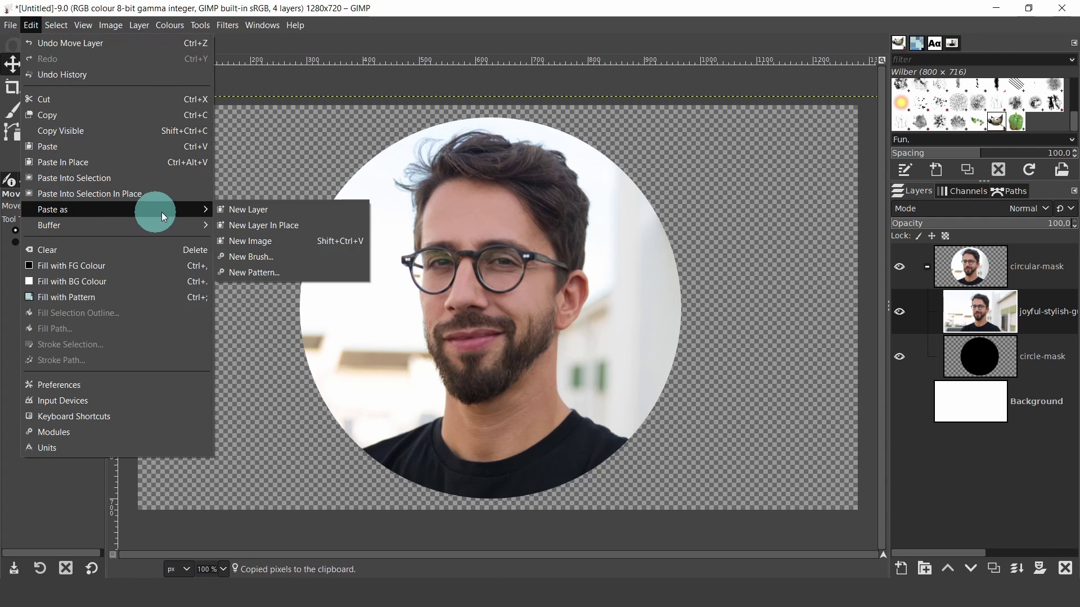
click(250, 241)
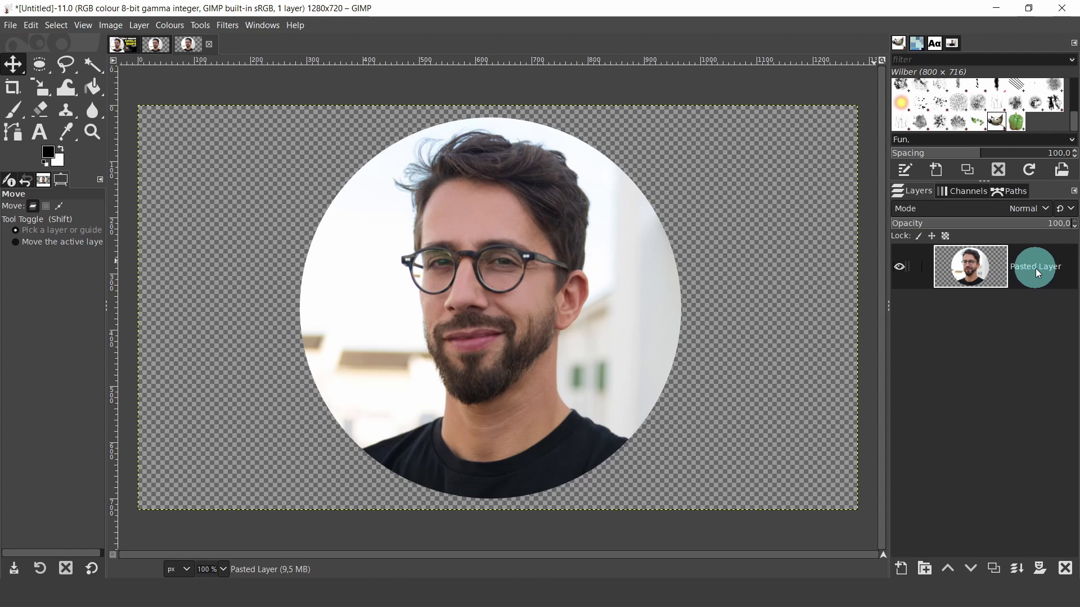
Add a Drop Shadow with X and Y offsets 0, blur radius 0 and Circle grow shape
drag(1035, 269, 240, 50)
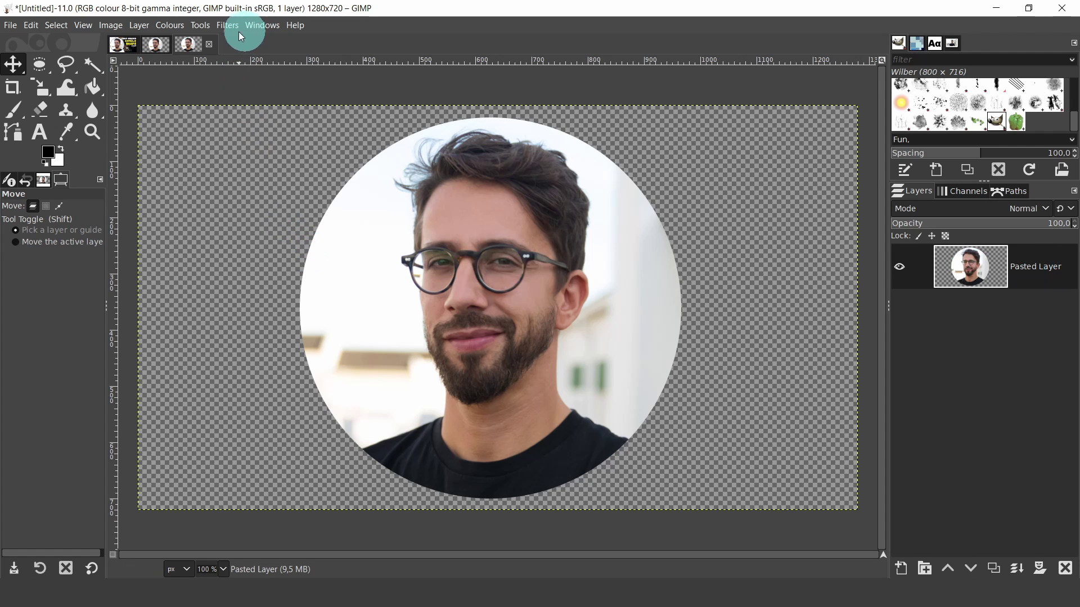
click(226, 25)
click(259, 148)
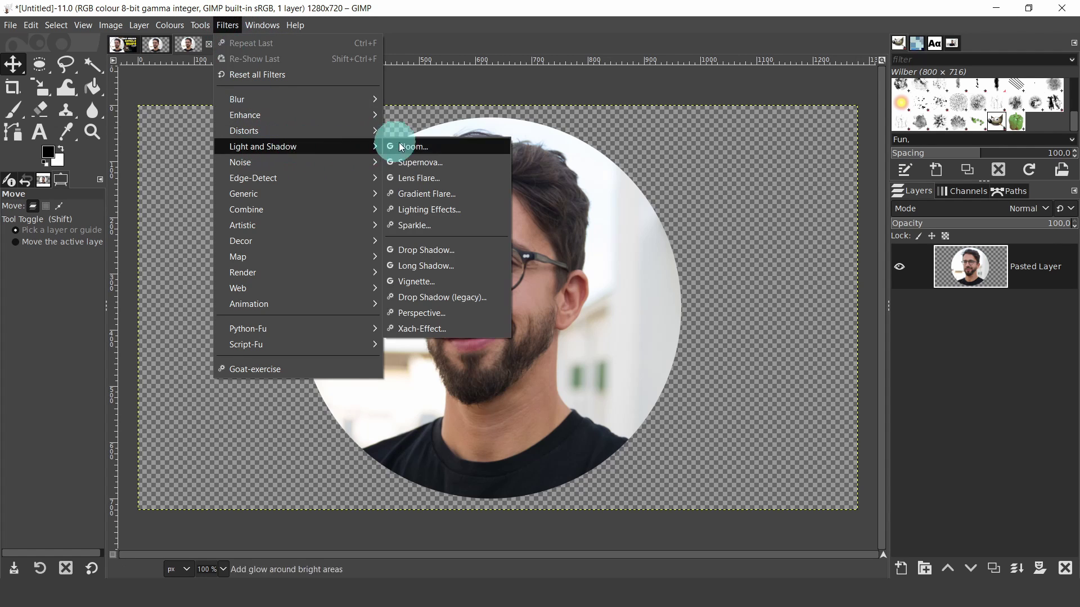
click(409, 249)
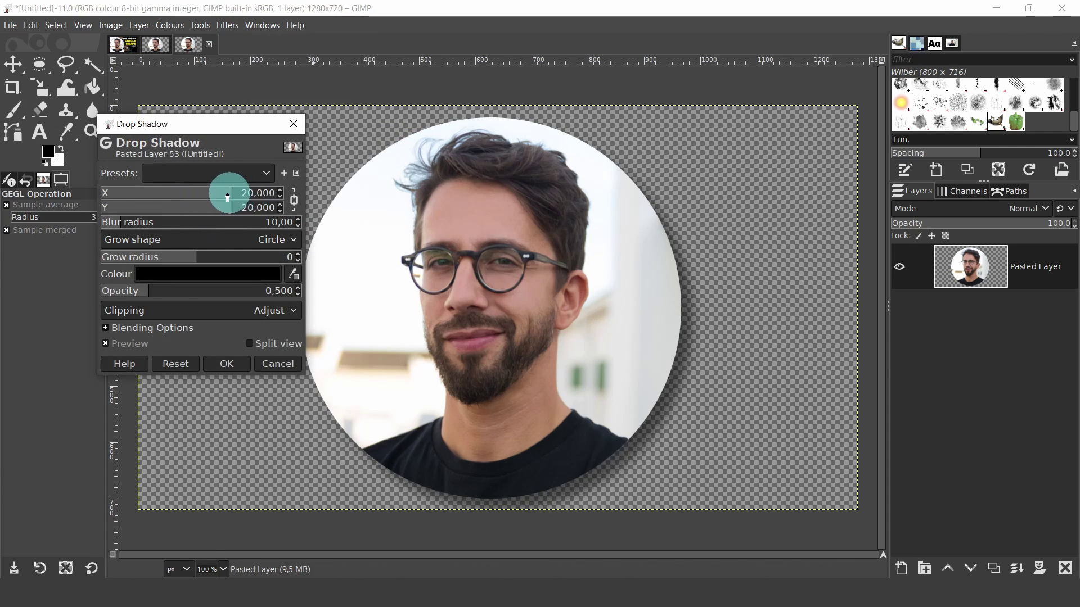
click(258, 194)
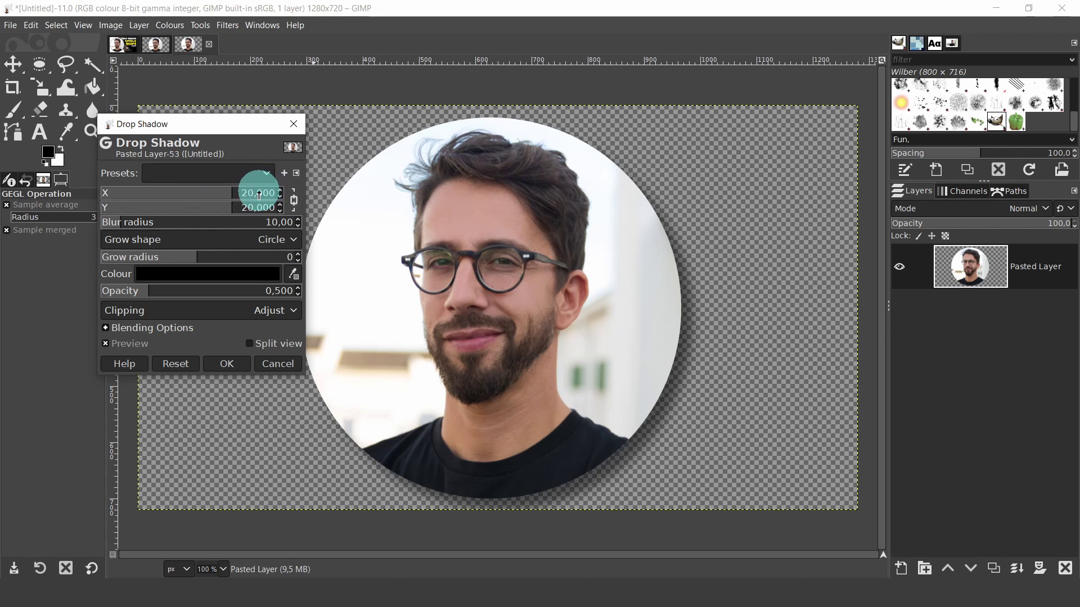
drag(259, 194, 259, 194)
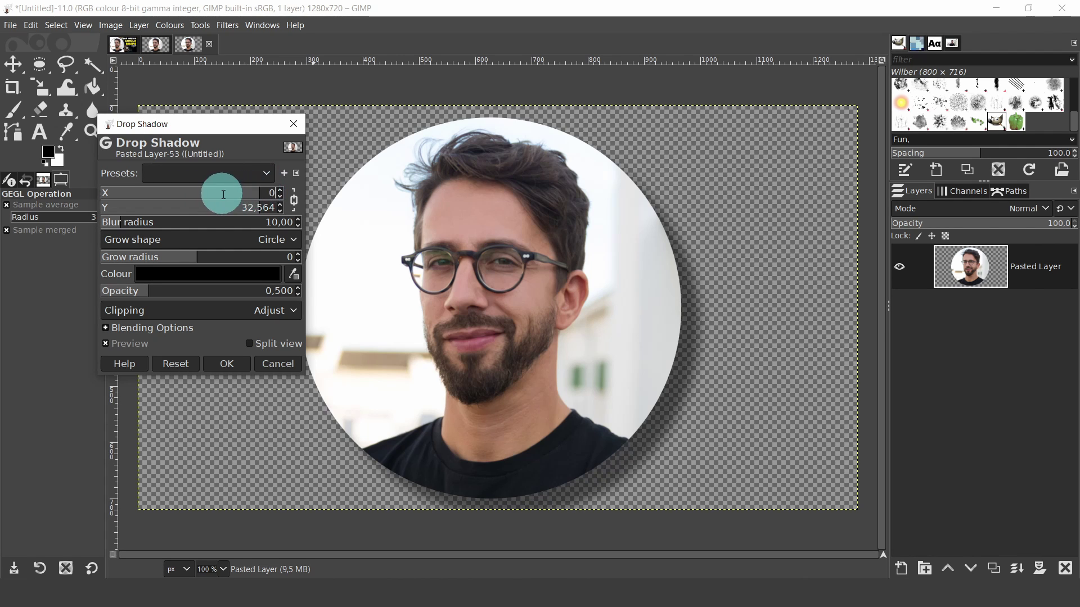
key(Return)
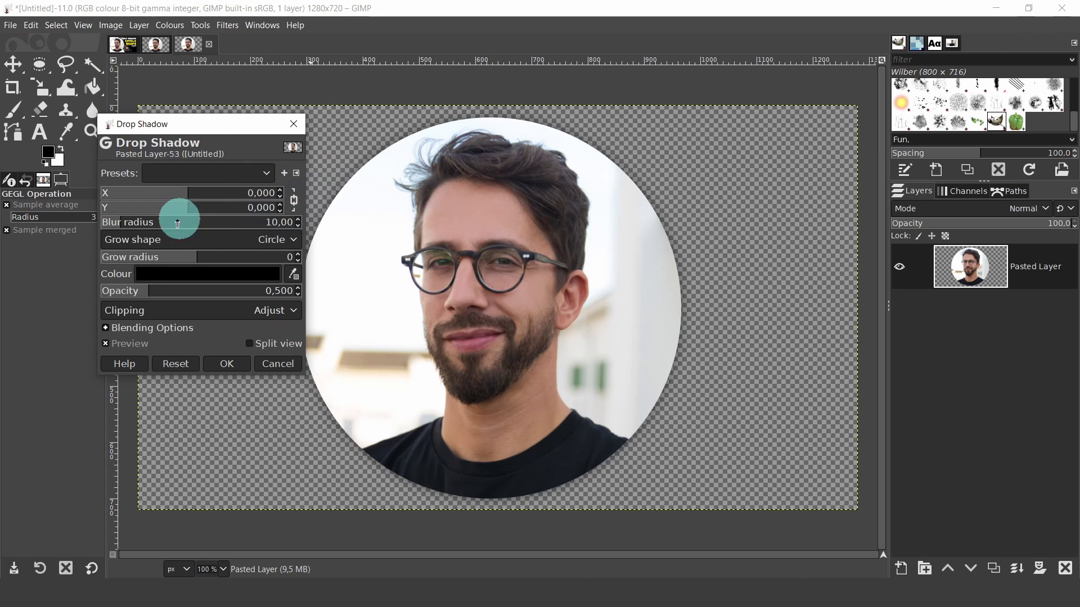
drag(134, 227, 99, 220)
click(285, 225)
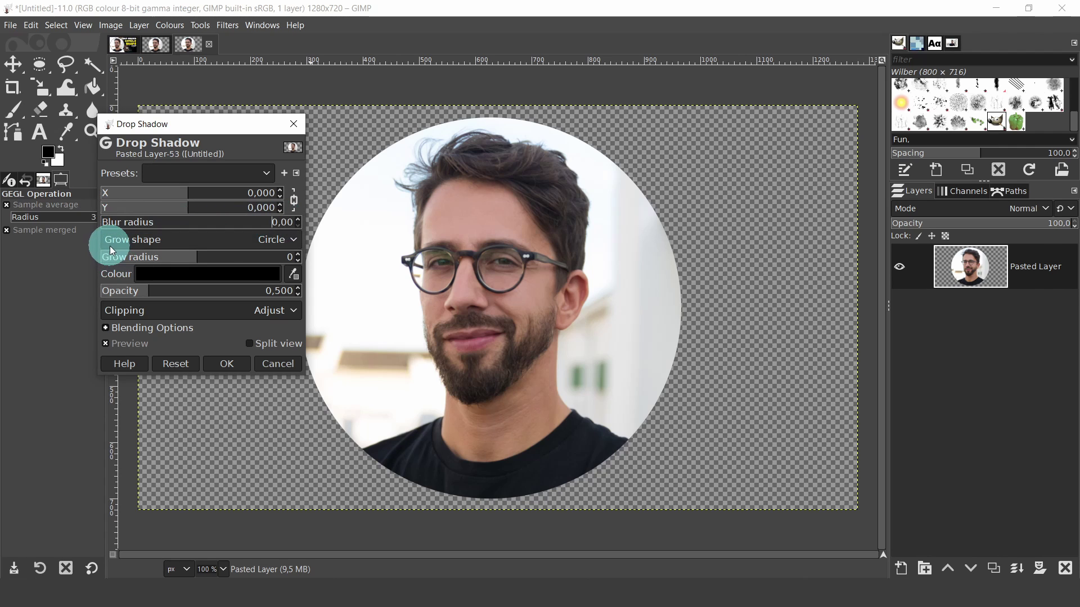
click(294, 240)
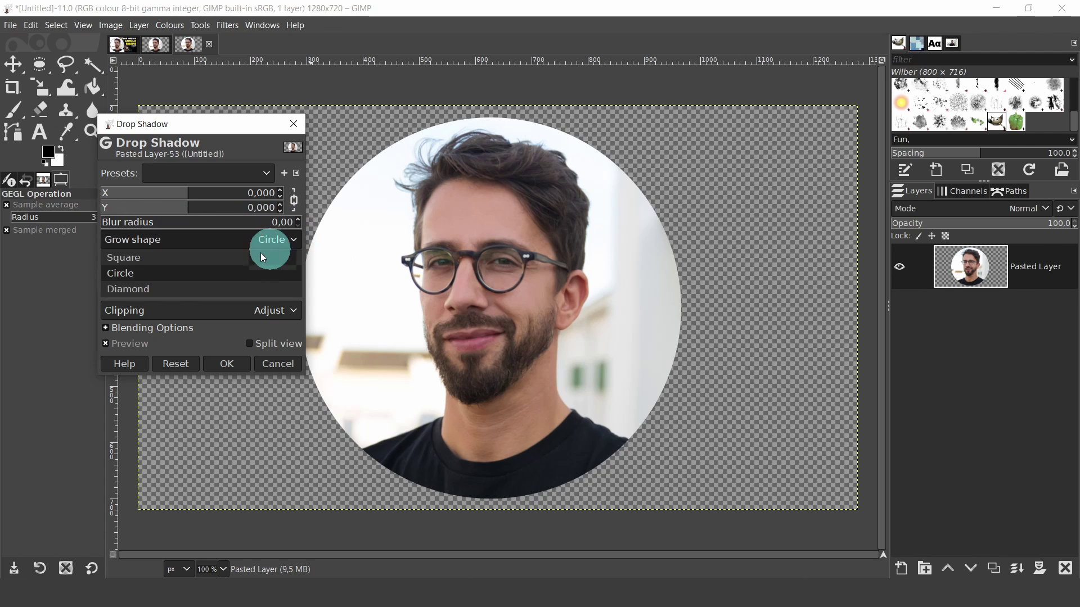
click(126, 277)
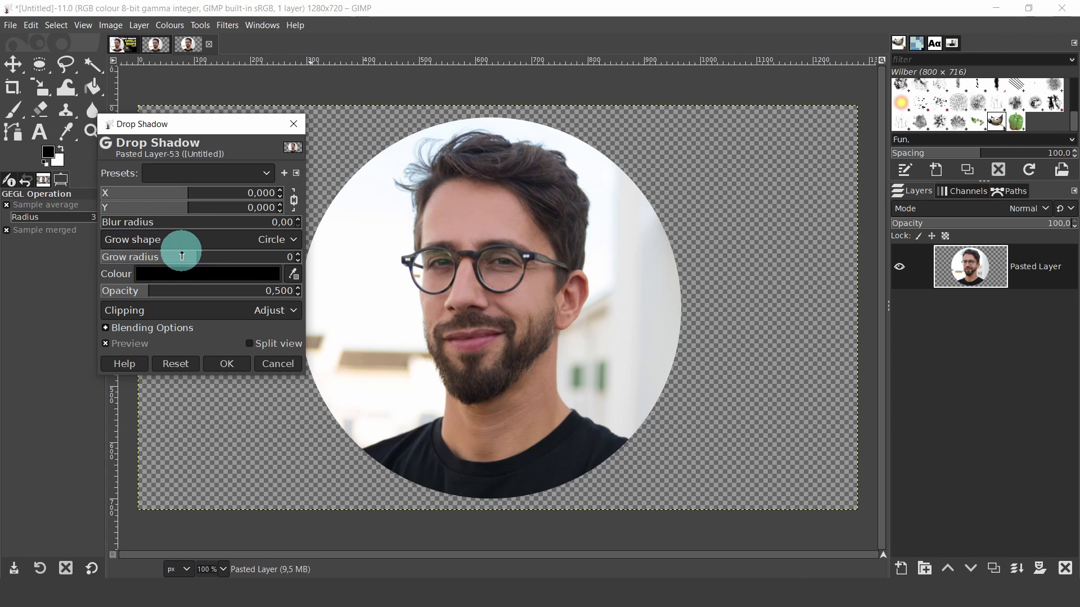
Apply the shadow in black with opacity 2 and grow radius 10 as a border ring
click(157, 272)
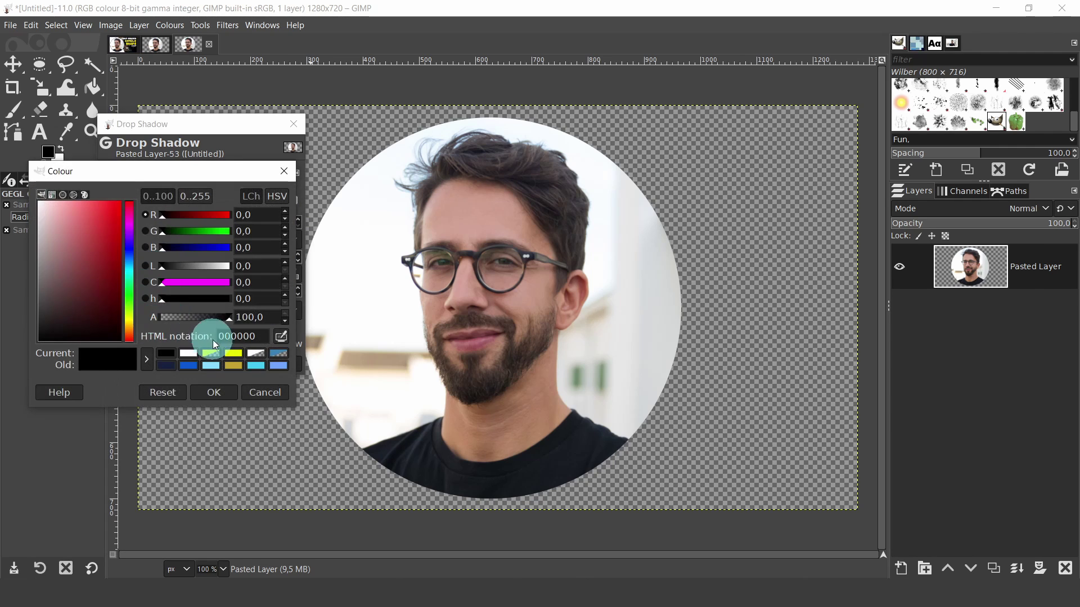
click(214, 392)
drag(121, 285, 226, 295)
click(291, 257)
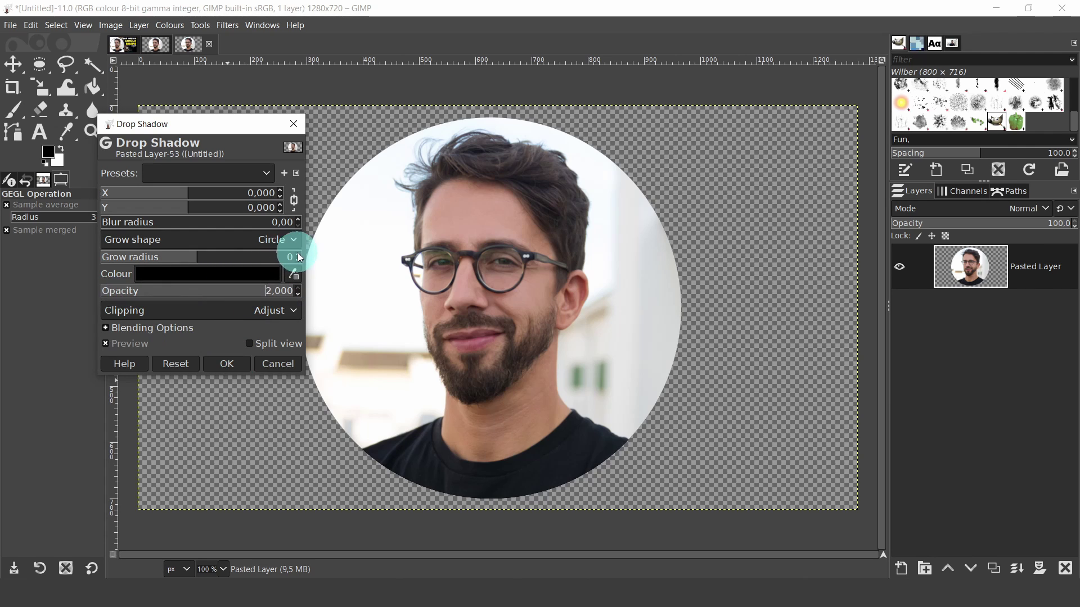
scroll(298, 257, up, 4)
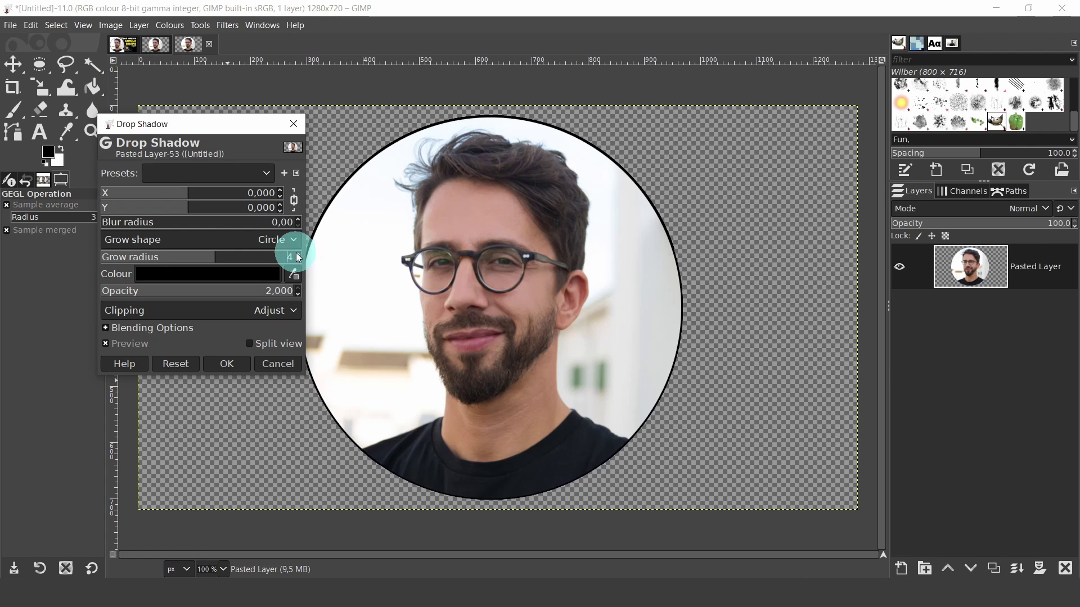
scroll(298, 258, up, 6)
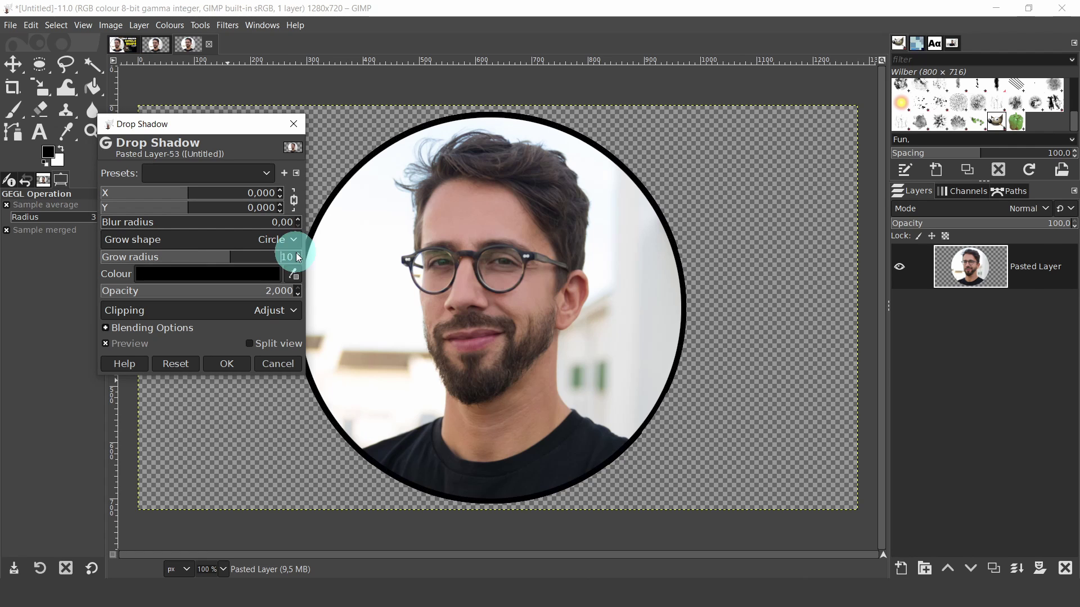
click(223, 364)
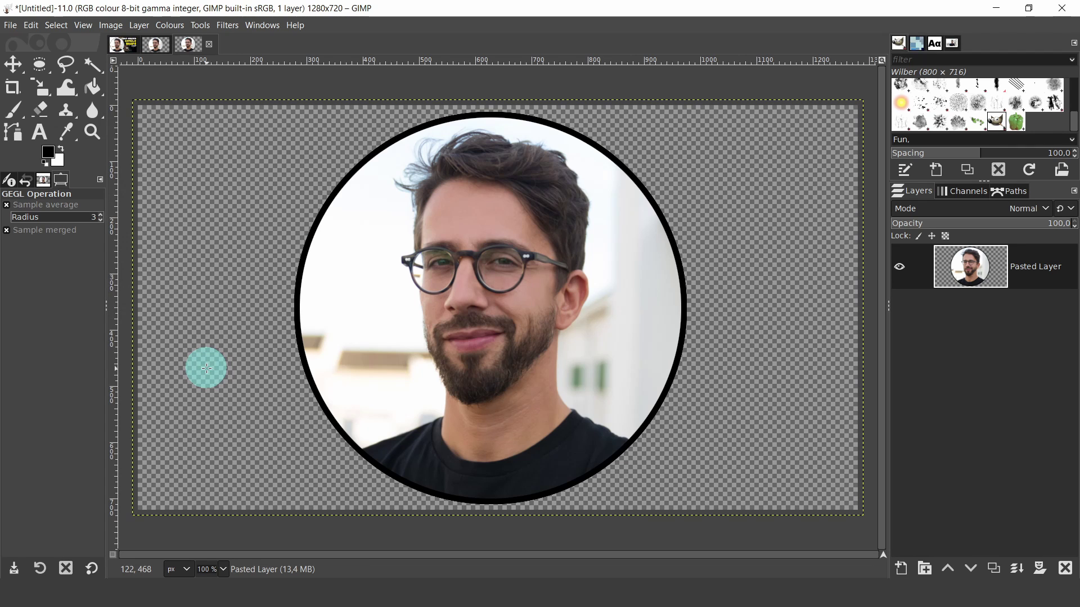
Choose the Crop tool with Golden sections guides
click(17, 89)
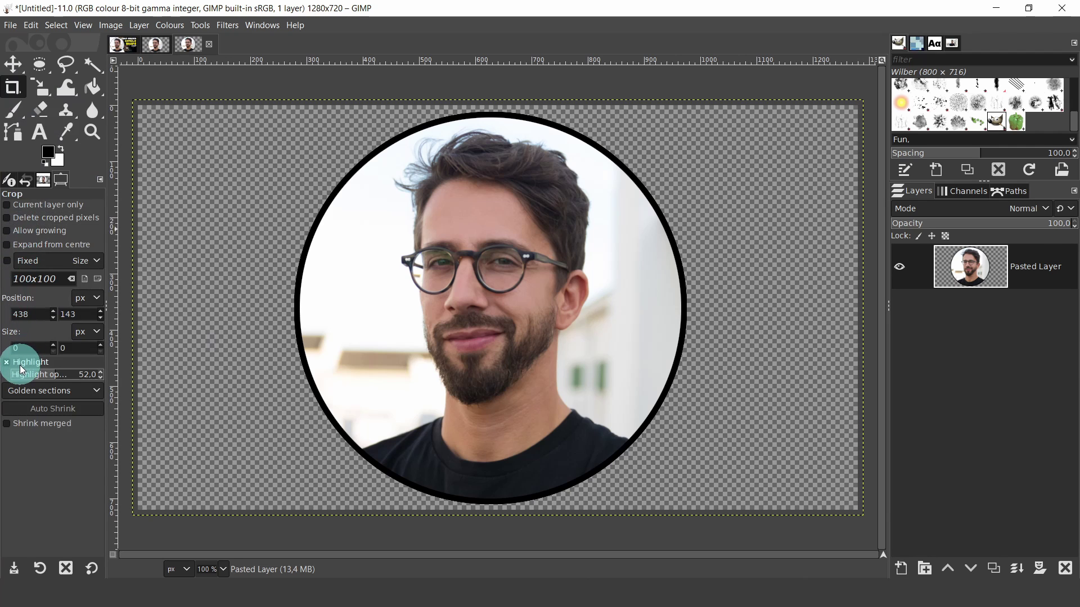
click(94, 394)
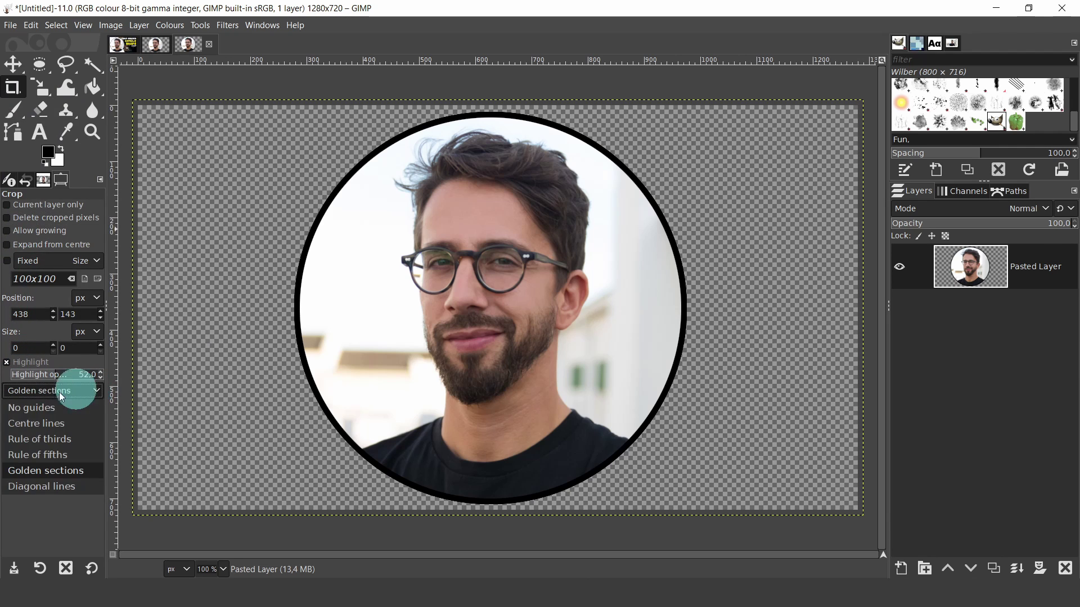
click(35, 471)
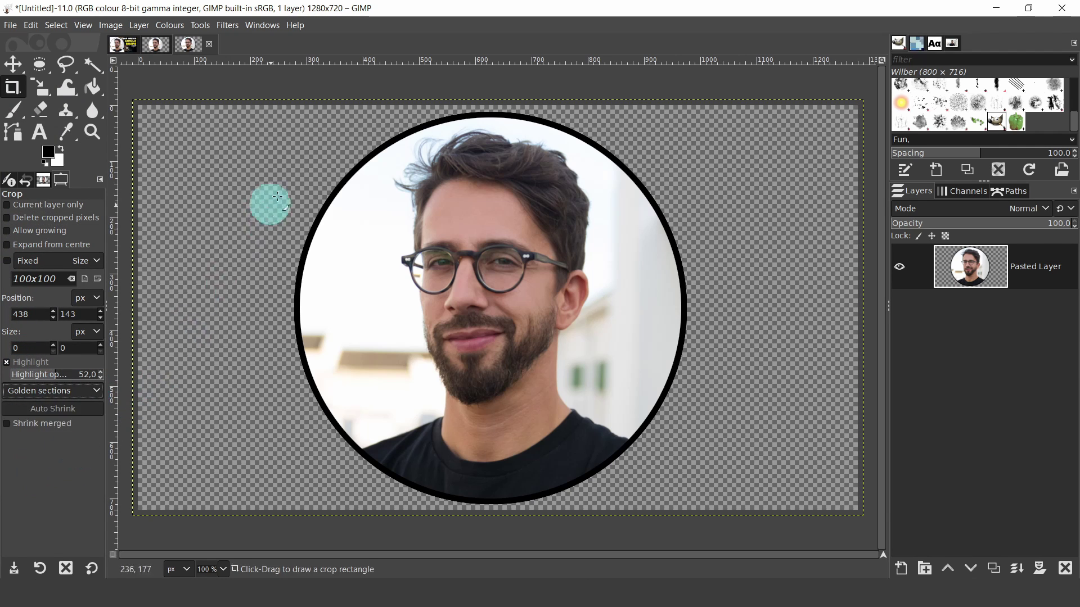
Draw and adjust a 727×716 crop rectangle tightly around the ringed circle
drag(284, 113, 723, 514)
drag(712, 350, 674, 343)
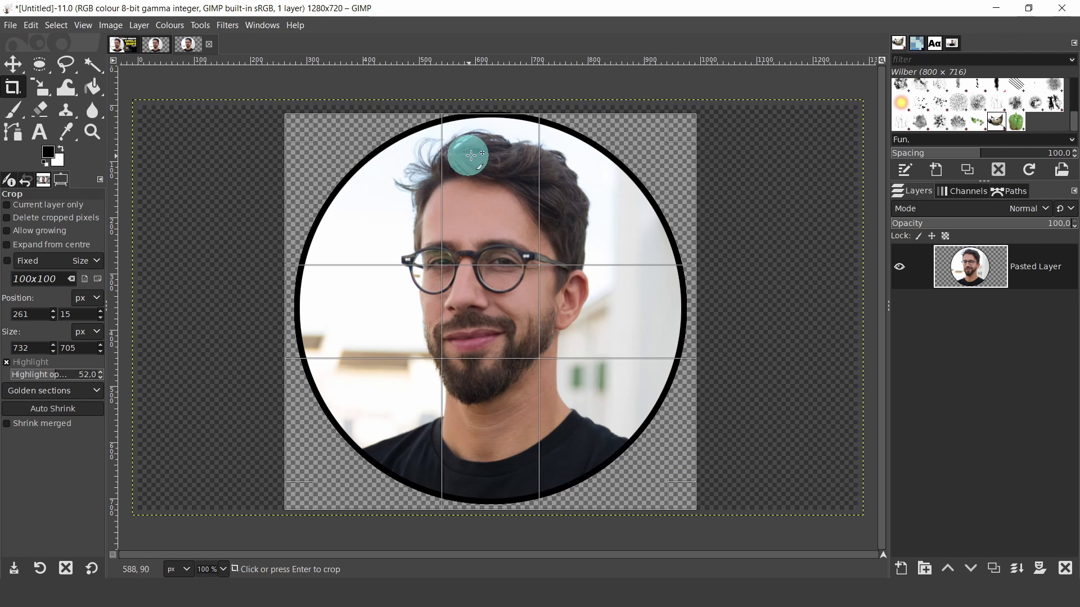
drag(483, 135, 484, 128)
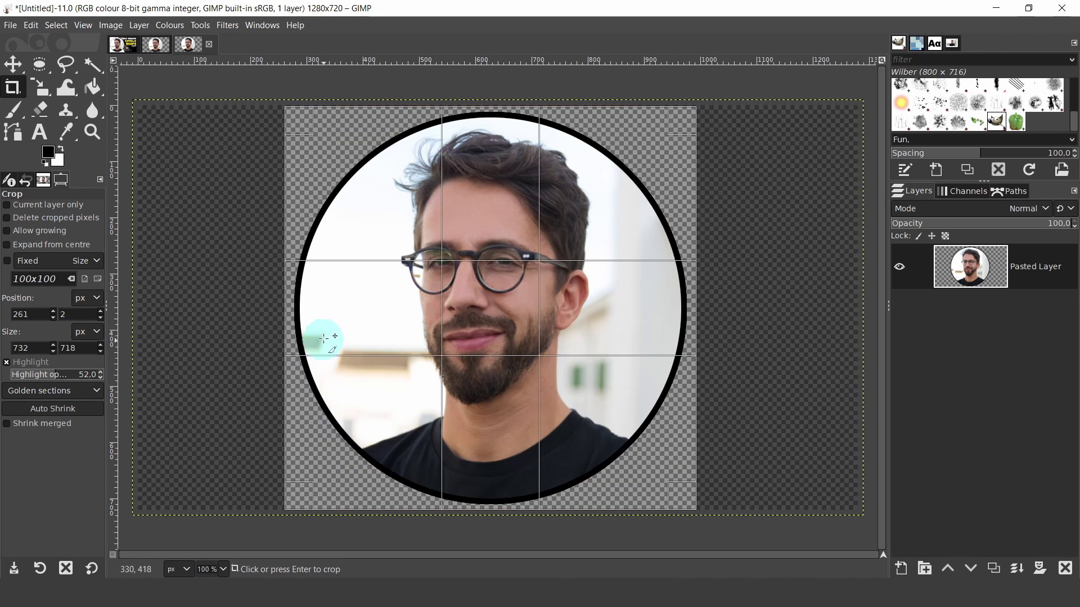
drag(304, 329, 307, 329)
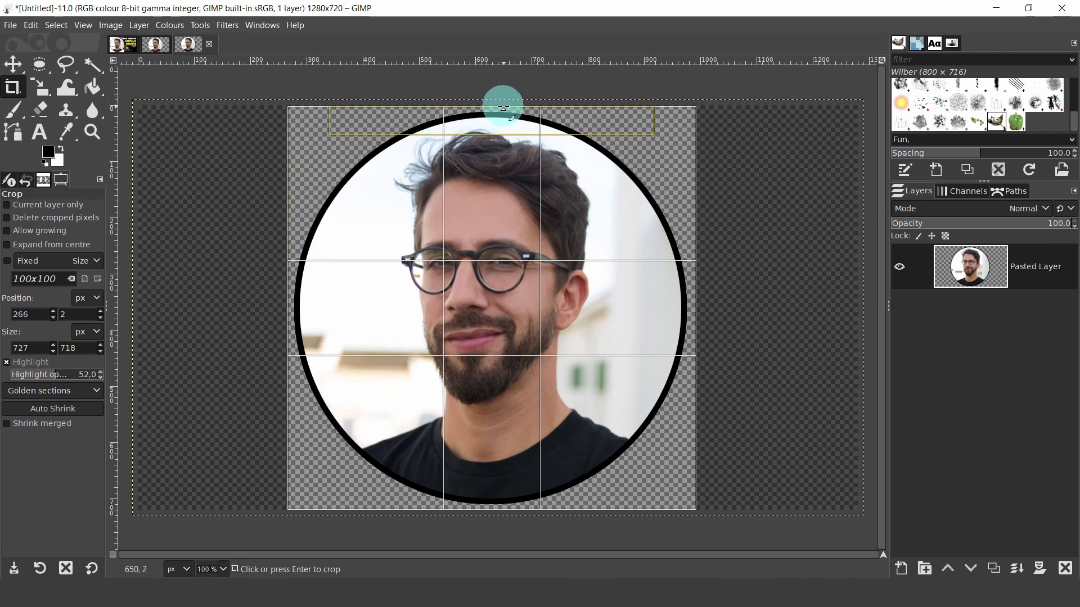
drag(501, 120, 501, 121)
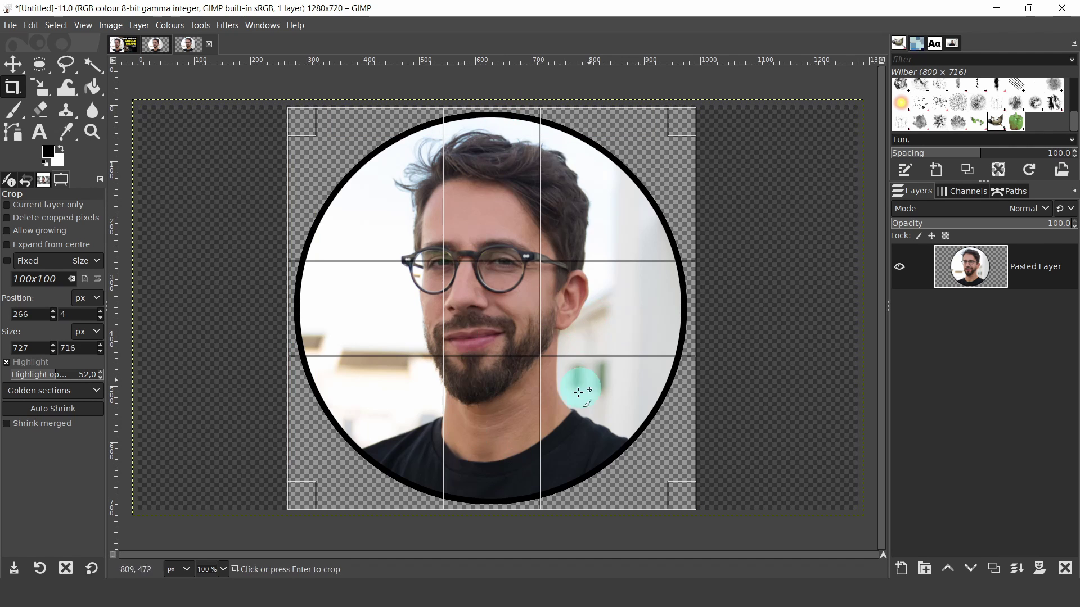
Apply the crop and fit the layer to the 727×716 image size
key(Return)
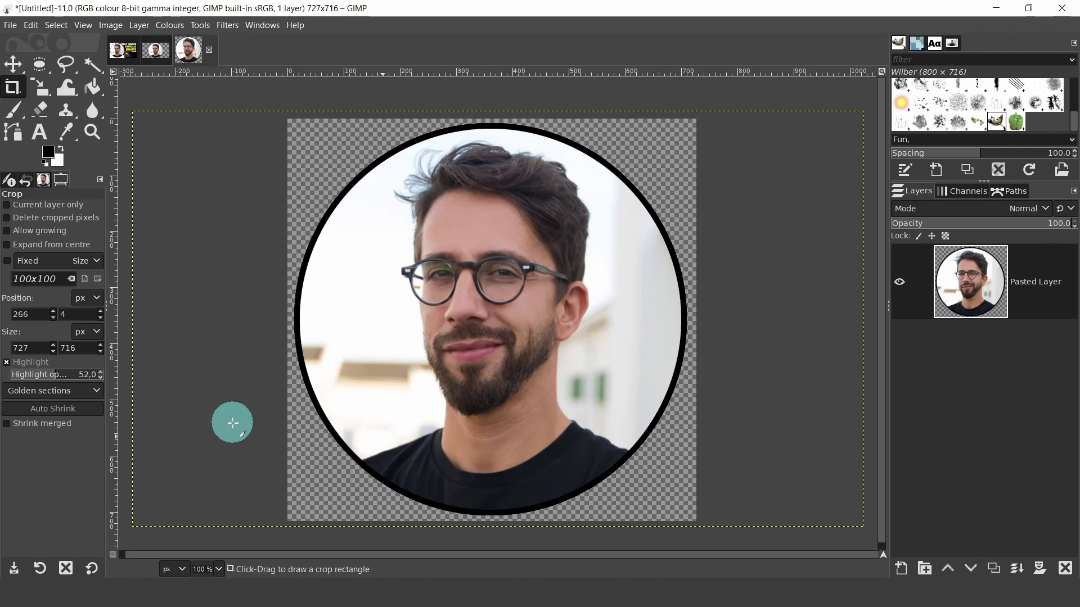
right_click(1047, 294)
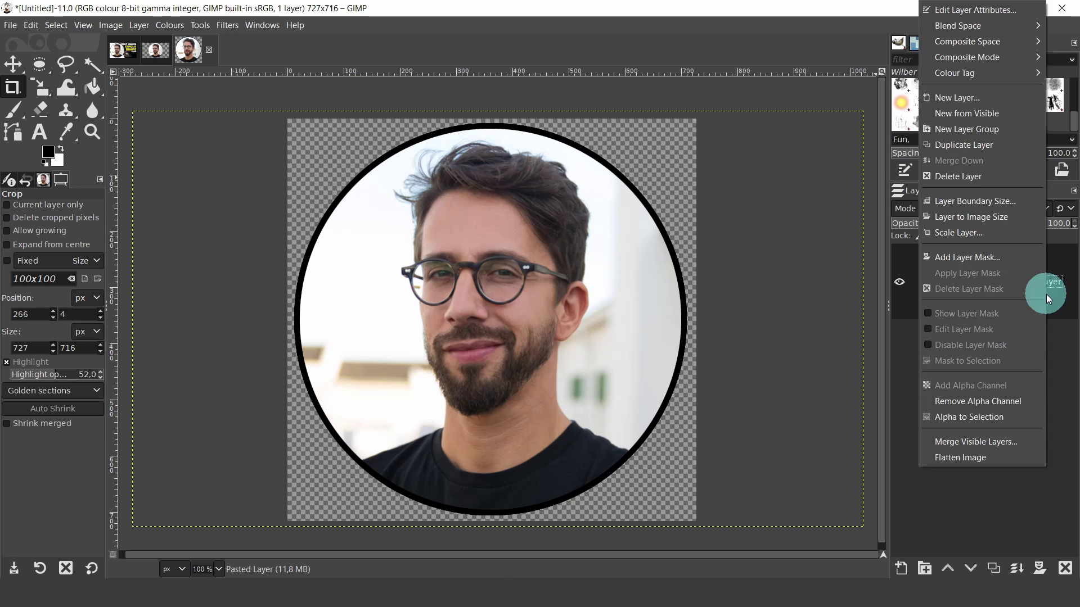
click(954, 216)
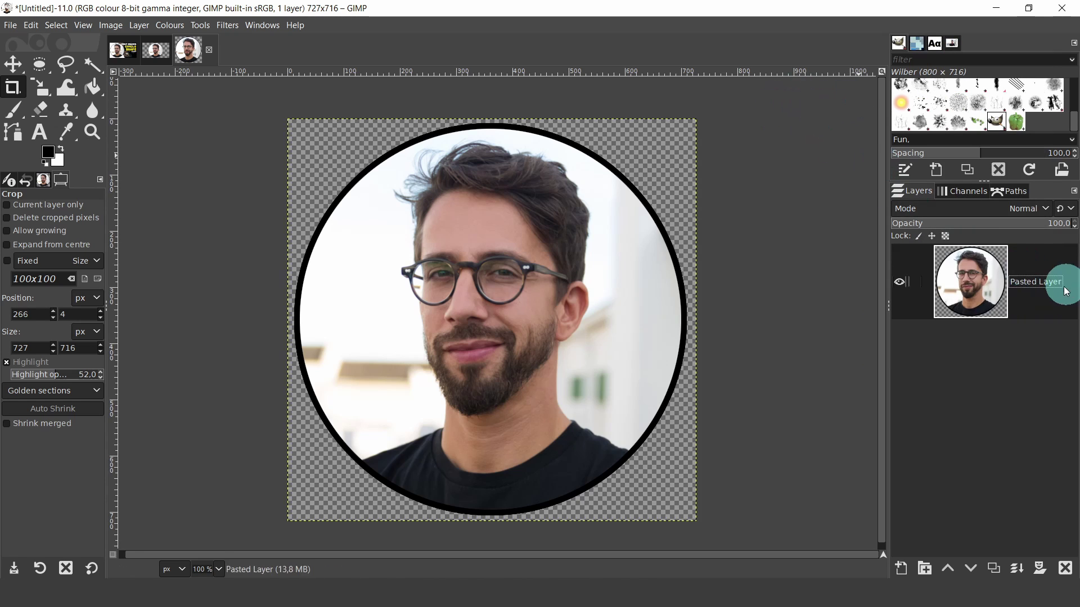
Rename the layer to 'model'
double_click(1034, 282)
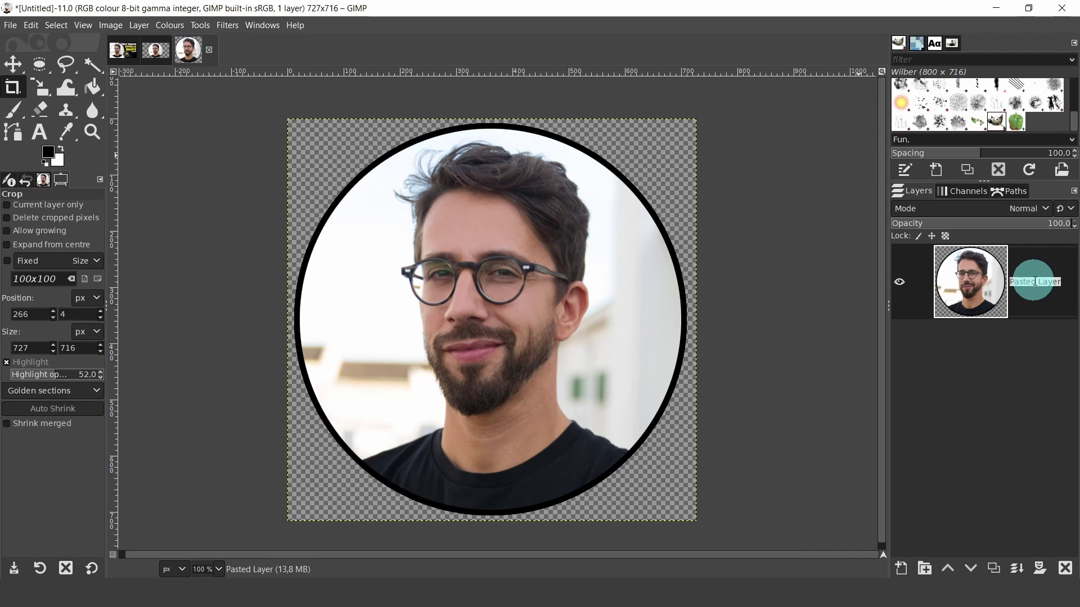
text(model)
key(Return)
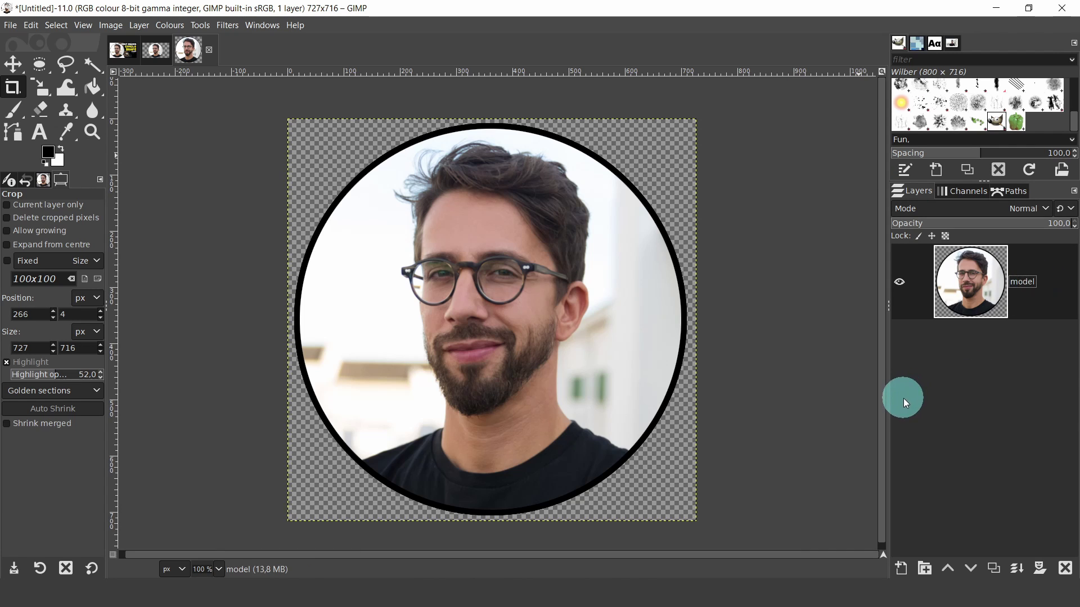